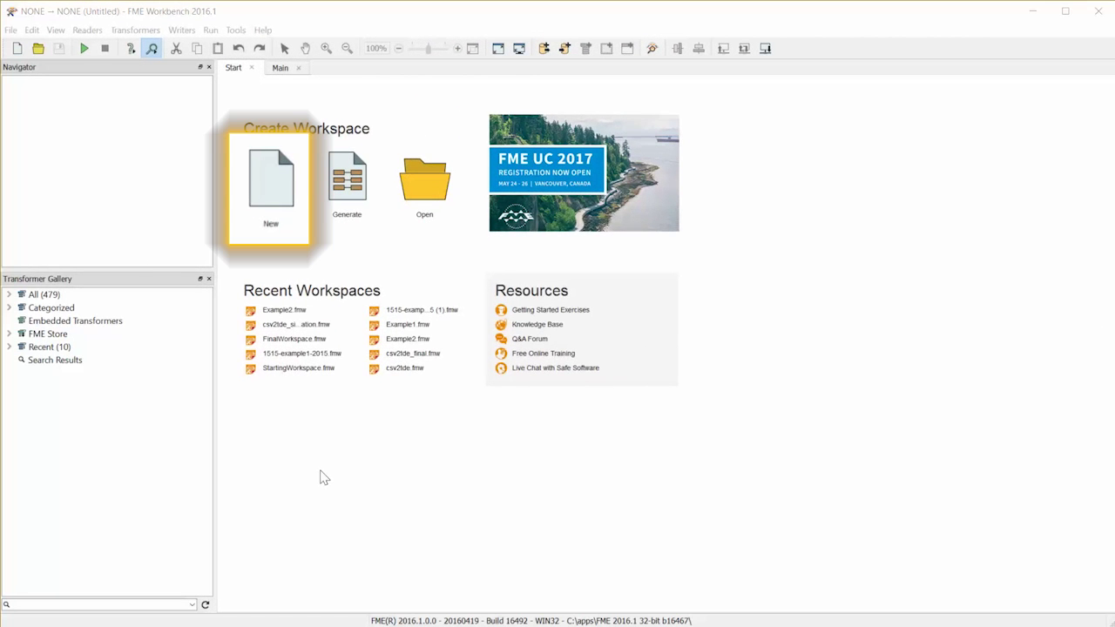
Start a new workspace and drop business_licenses.csv onto the canvas as a CSV reader.
left_click(278, 200)
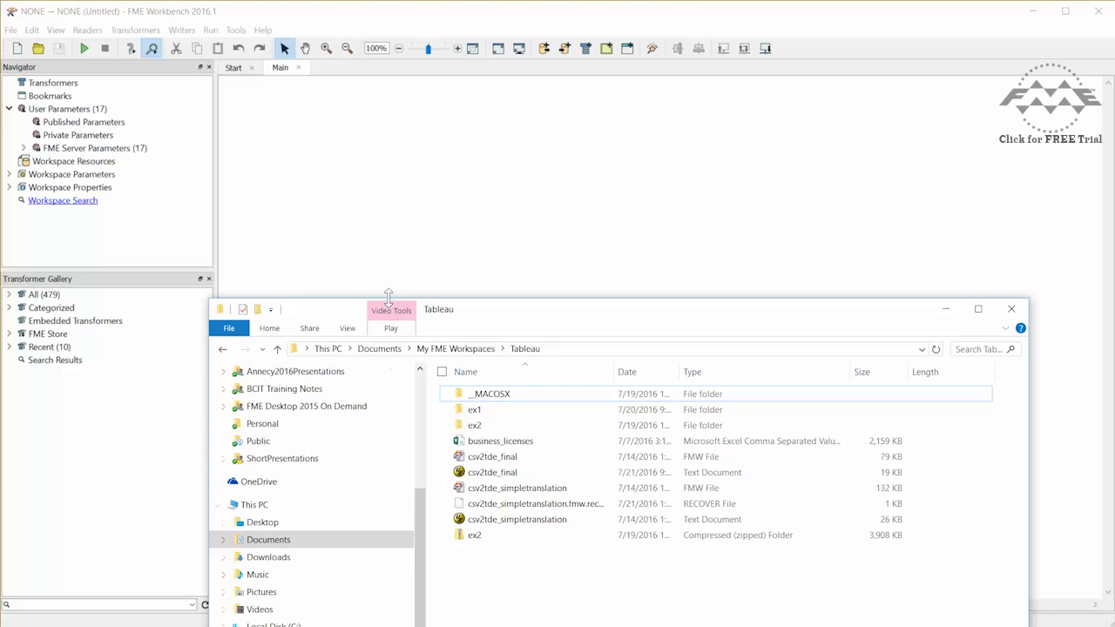
left_click_drag(389, 296, 415, 422)
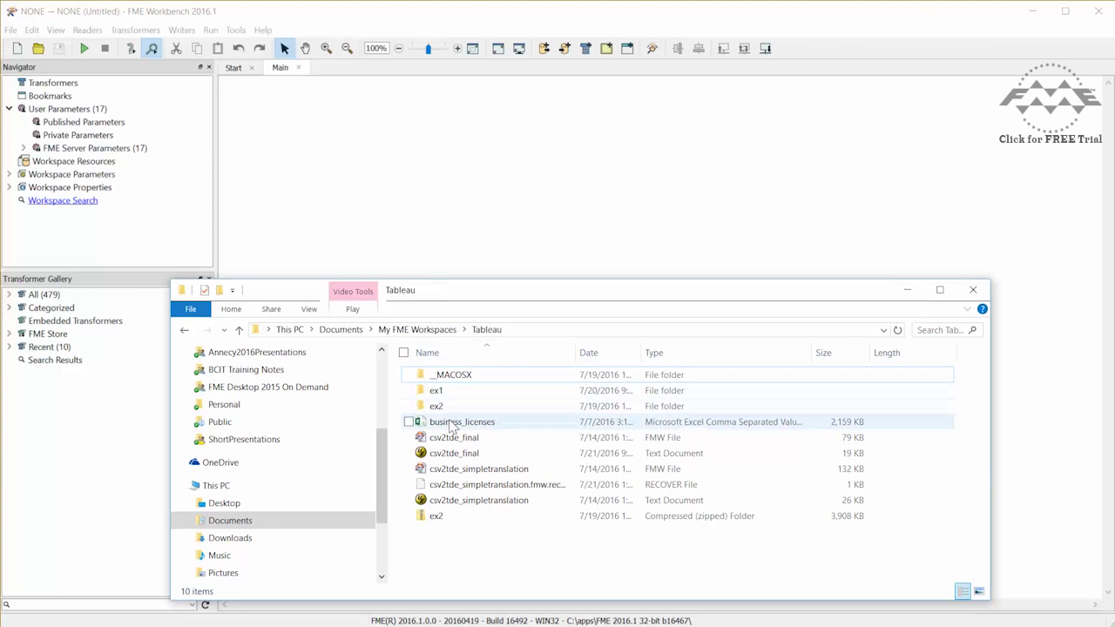
left_click_drag(452, 425, 486, 224)
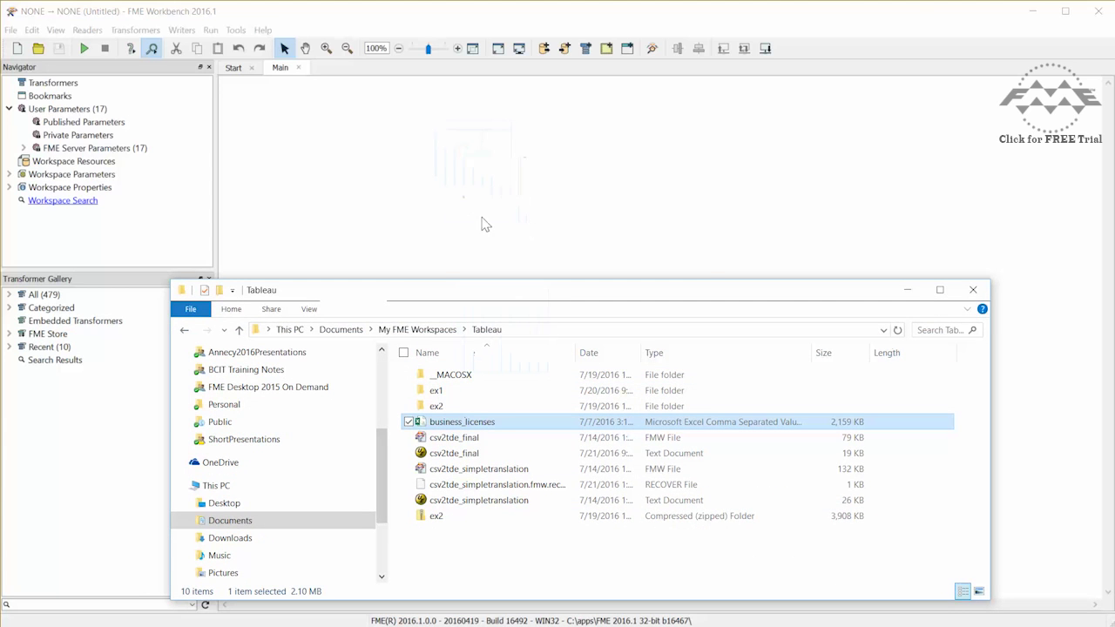
left_click(913, 295)
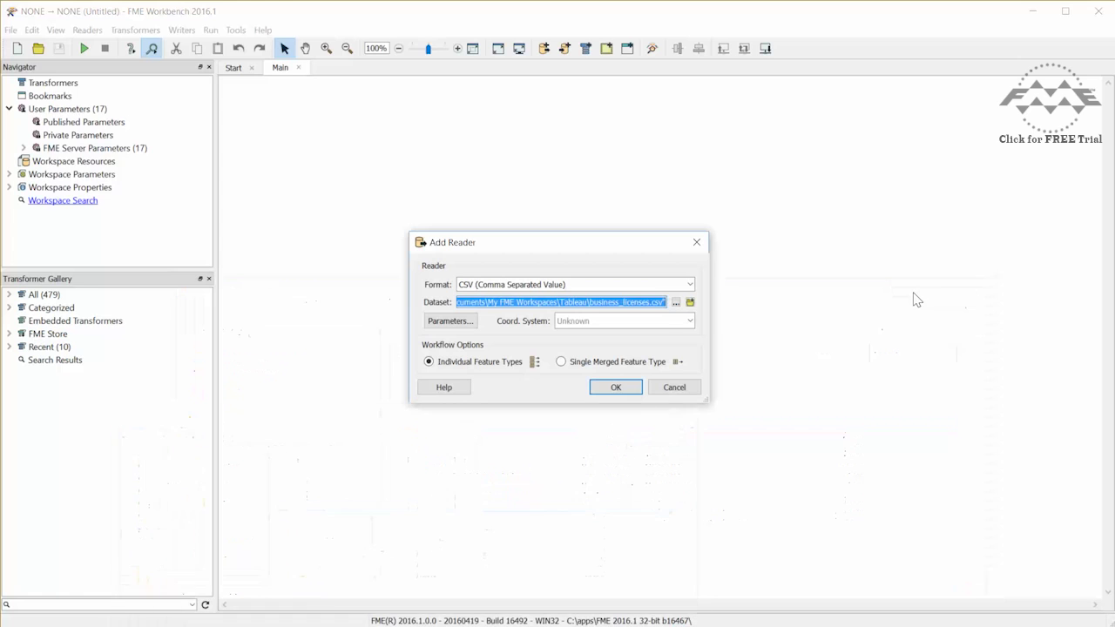
In the reader parameters, set Latitude to y_coordinate and Longitude to x_coordinate.
left_click(449, 321)
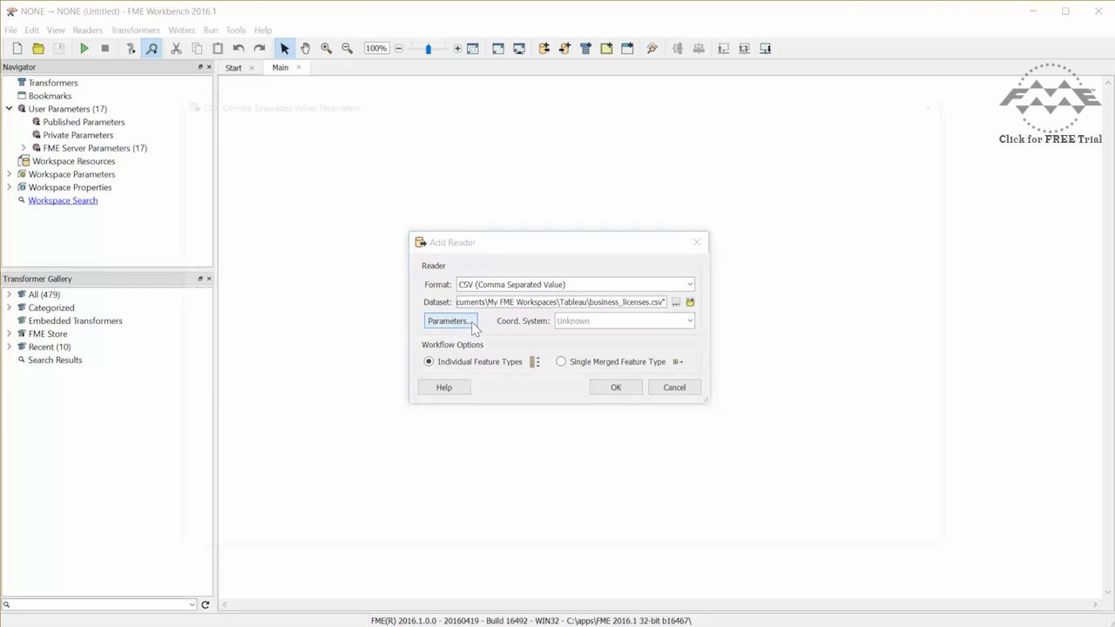
left_click_drag(499, 88, 493, 11)
left_click_drag(451, 312, 841, 319)
left_click_drag(935, 376, 938, 427)
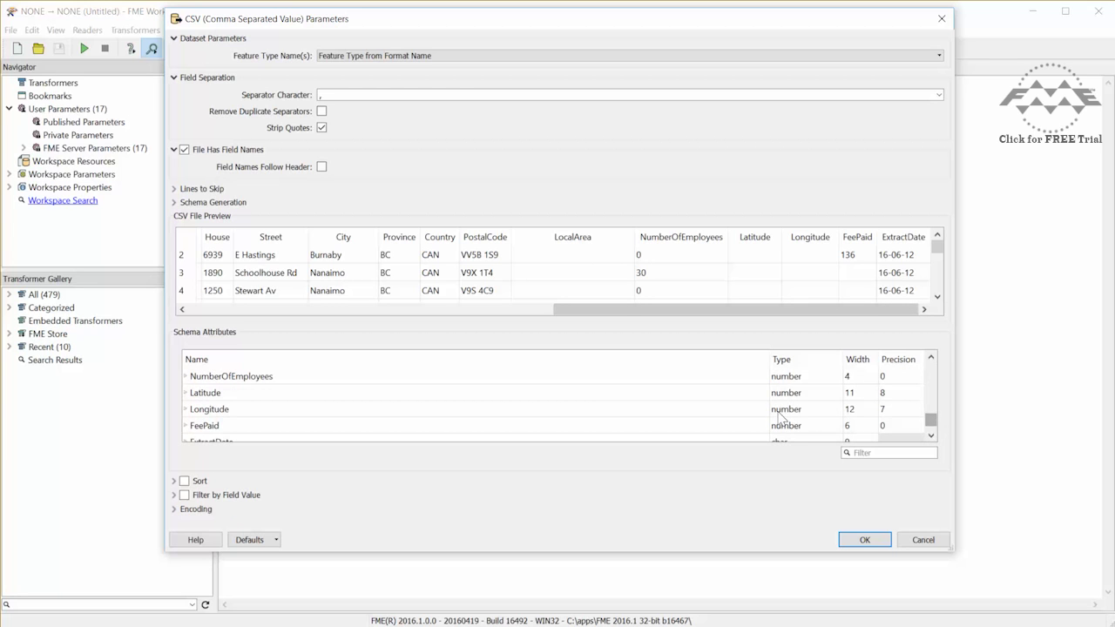
left_click(807, 393)
left_click(807, 393)
left_click(799, 504)
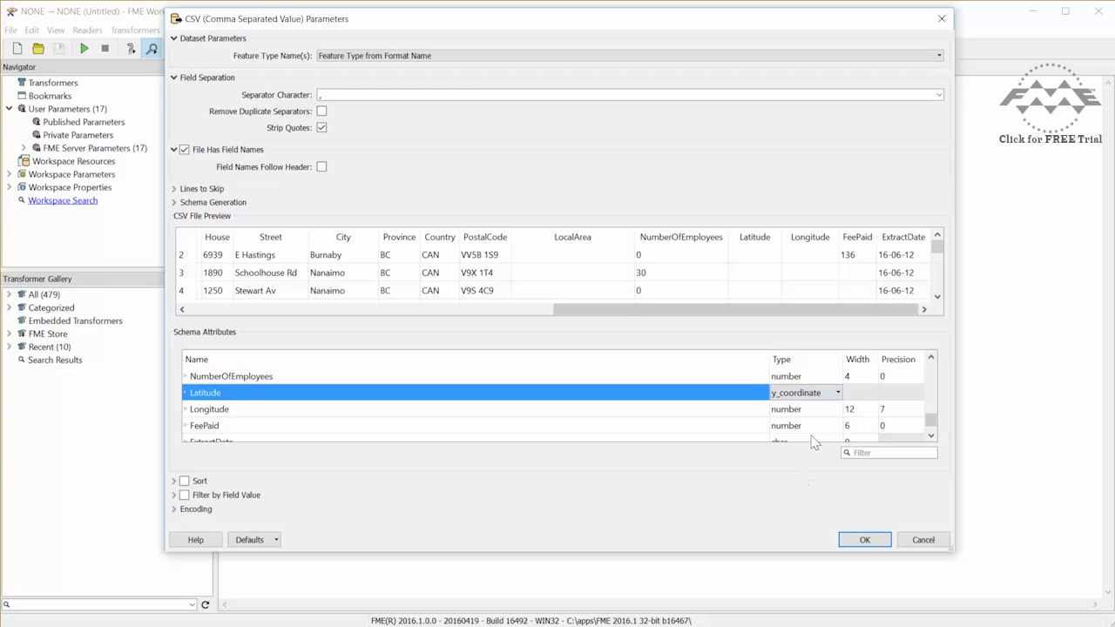
left_click(812, 409)
left_click(812, 409)
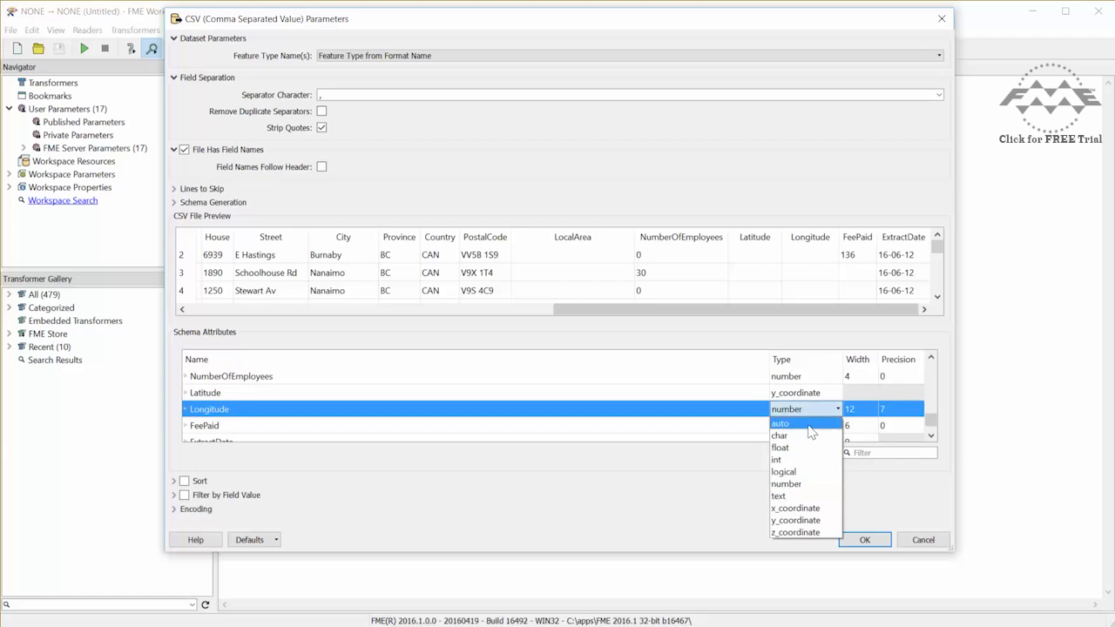
left_click(800, 508)
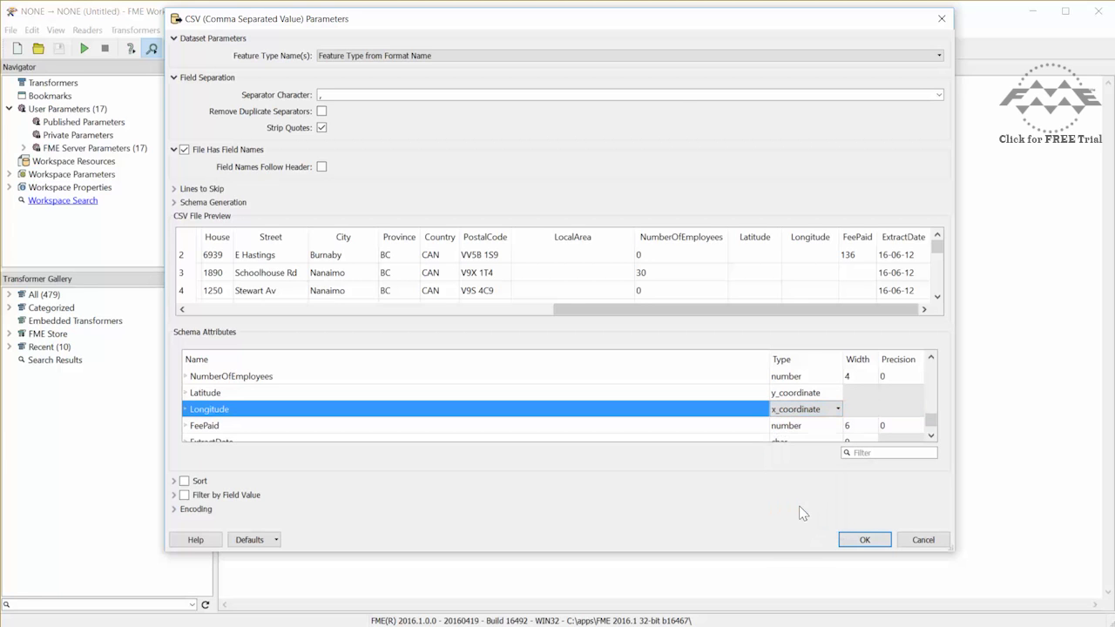
Set Feature Type Name(s) to From File Name(s) and add the CSV reader.
left_click(676, 59)
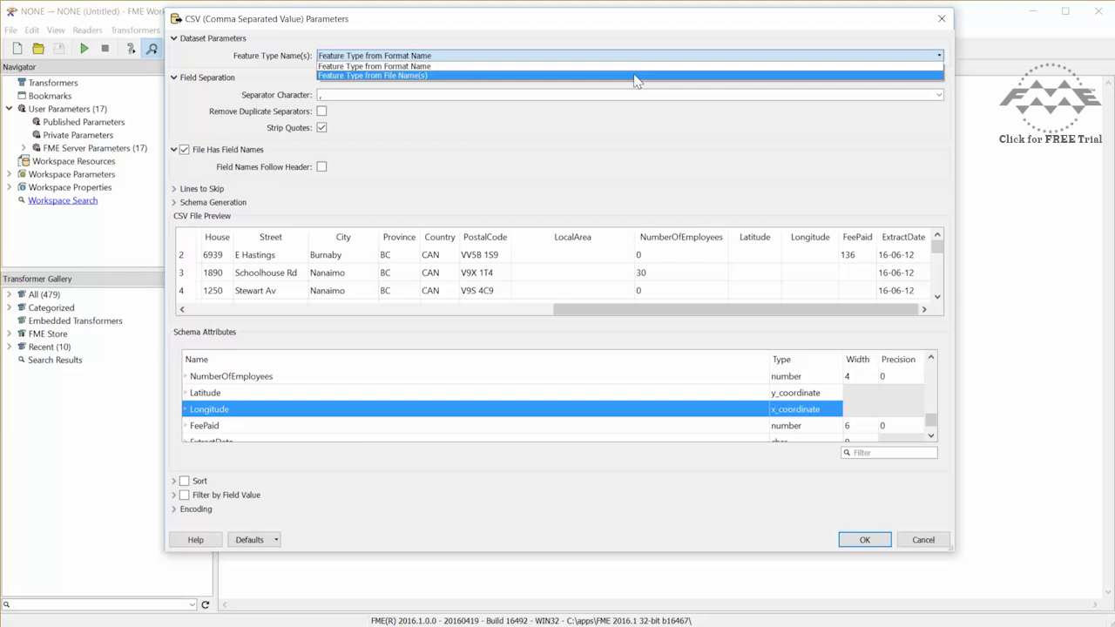
left_click(636, 76)
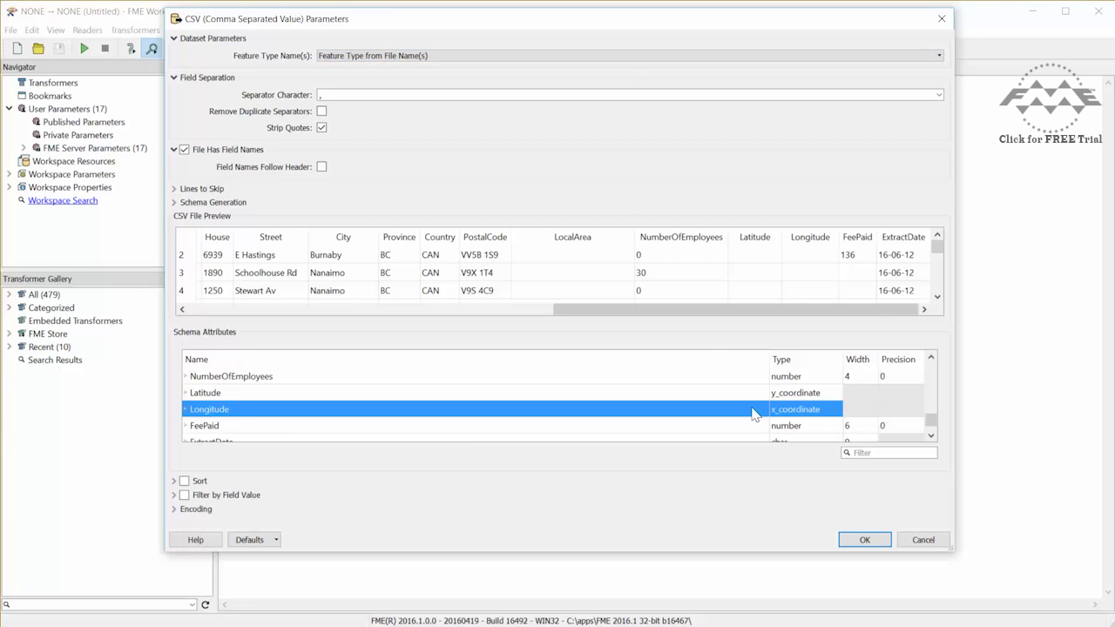
left_click(882, 541)
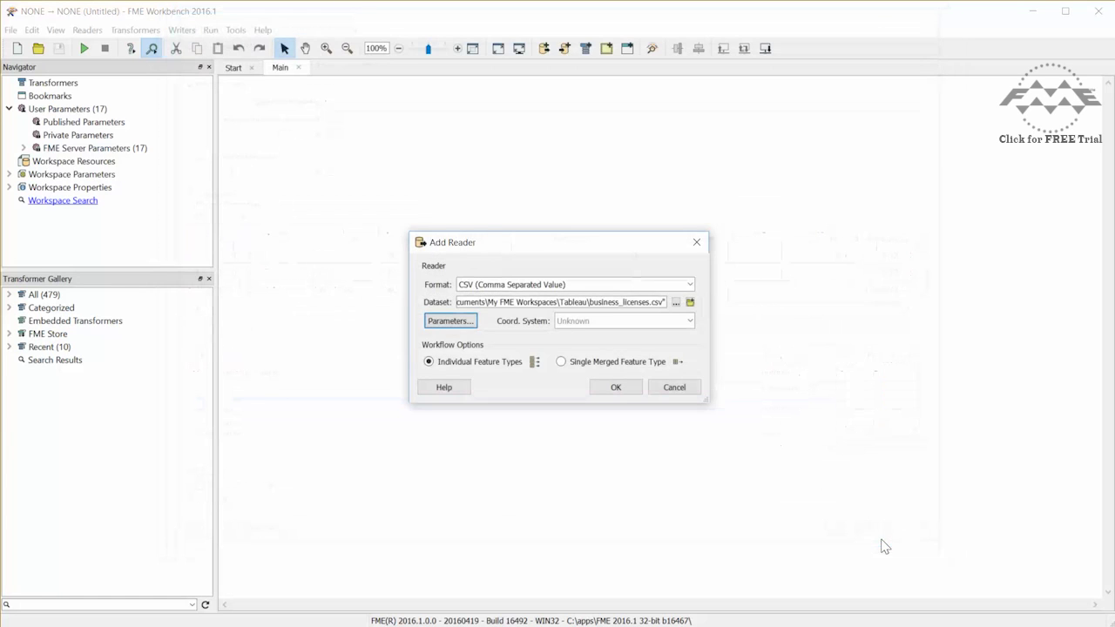
left_click(616, 387)
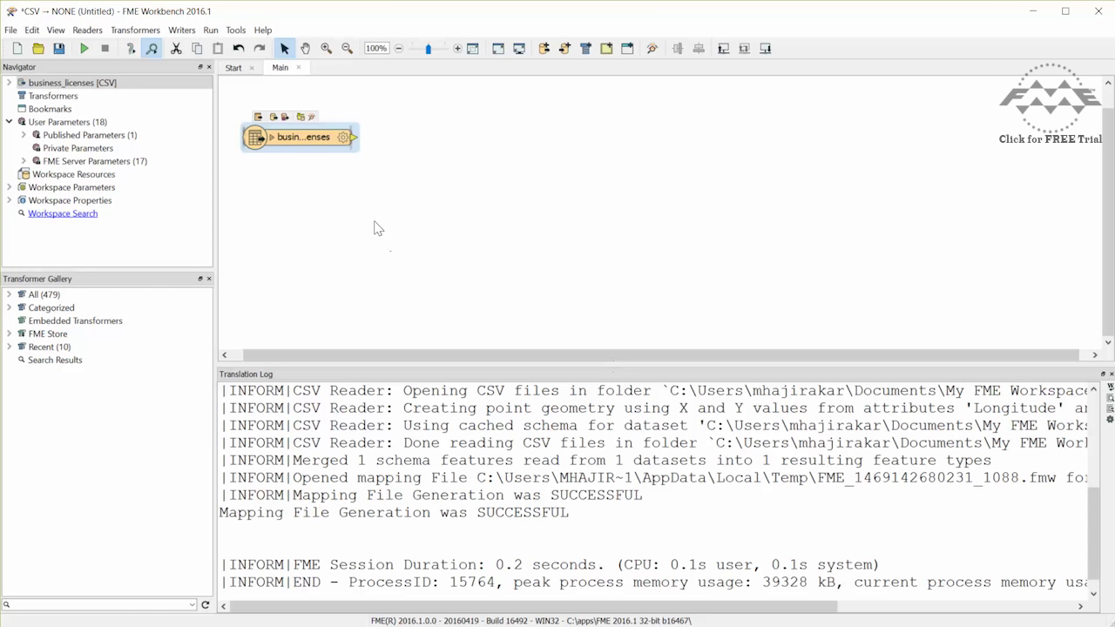
Connect an Inspector to the business_licenses feature type, run it, and inspect a licence point.
left_click(273, 137)
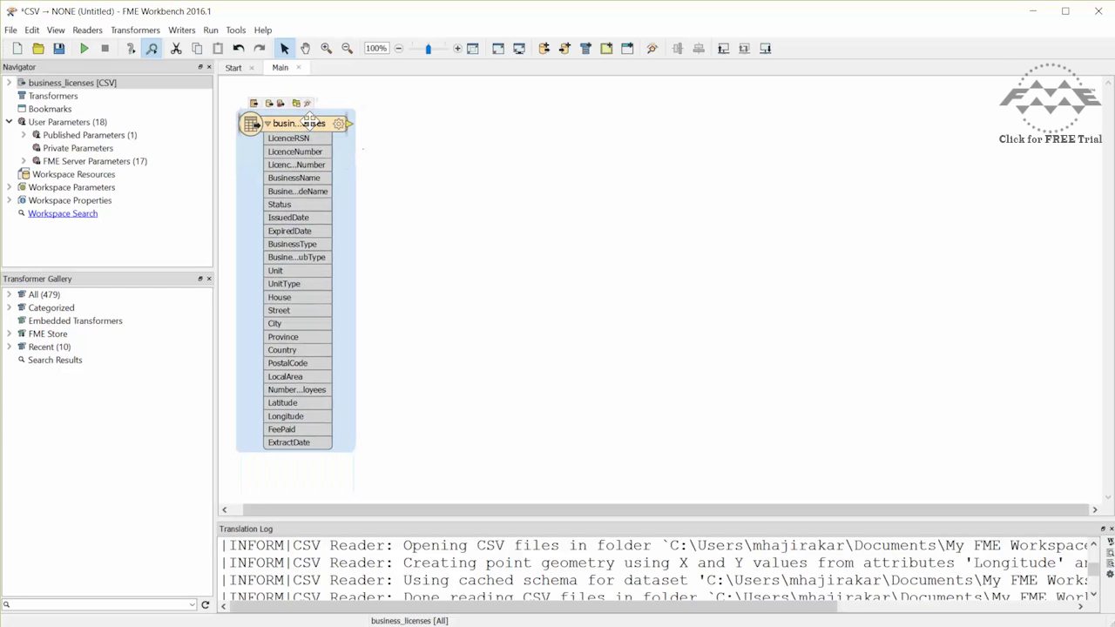
right_click(310, 122)
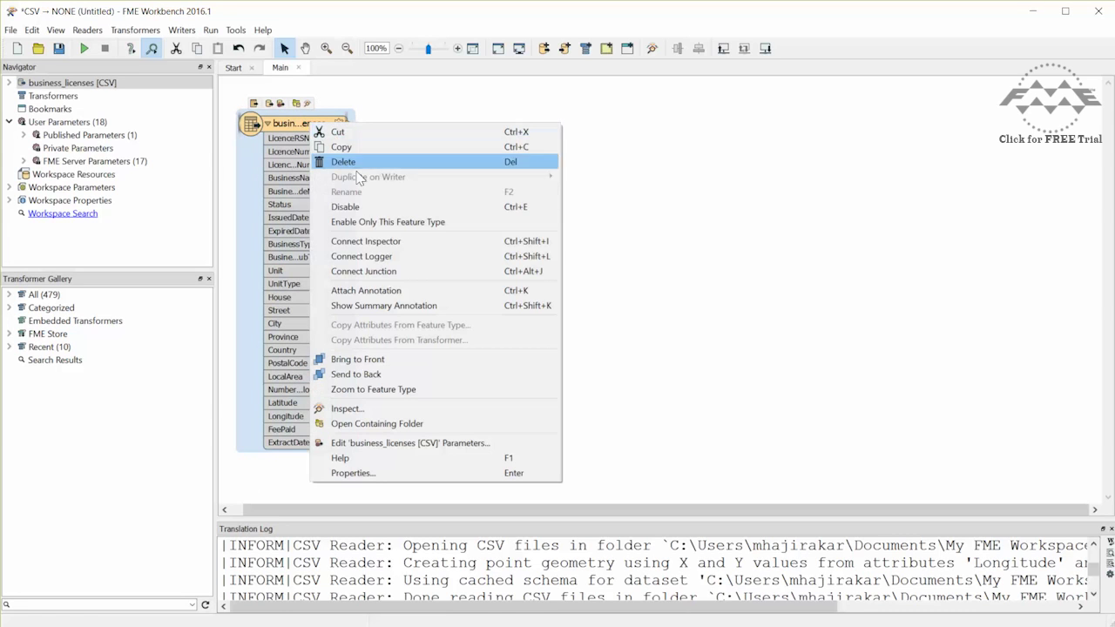
left_click(365, 242)
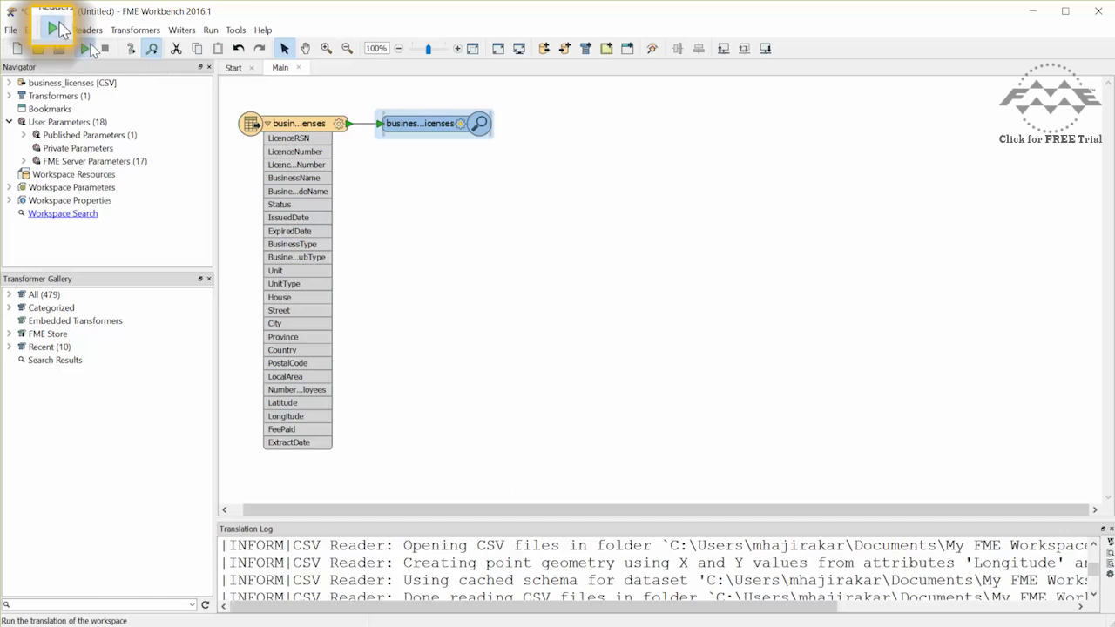
left_click(87, 46)
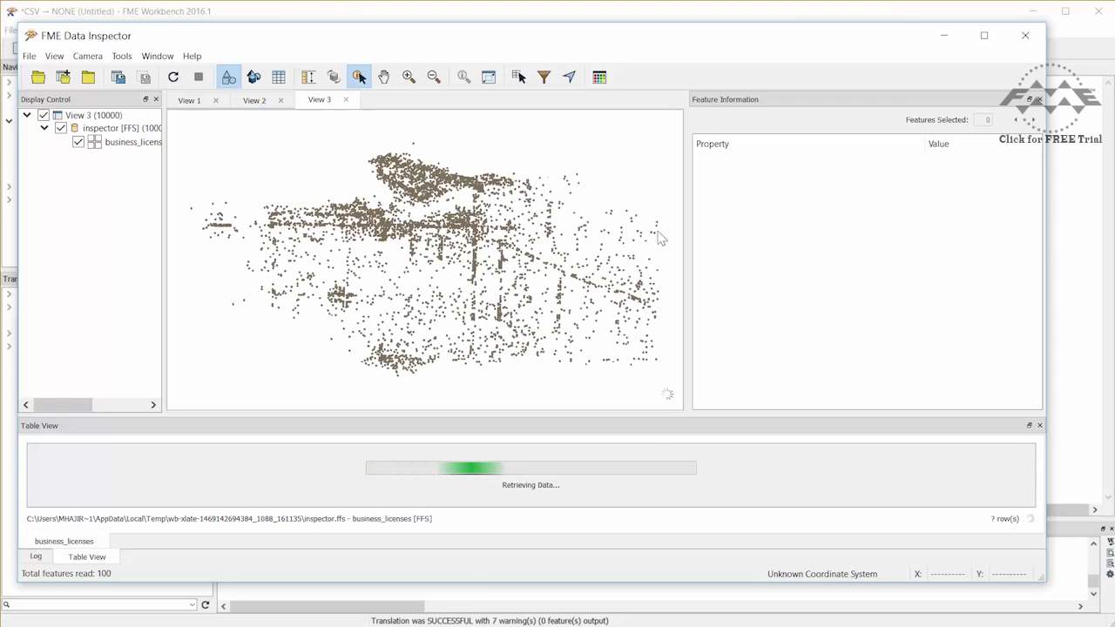
left_click(536, 234)
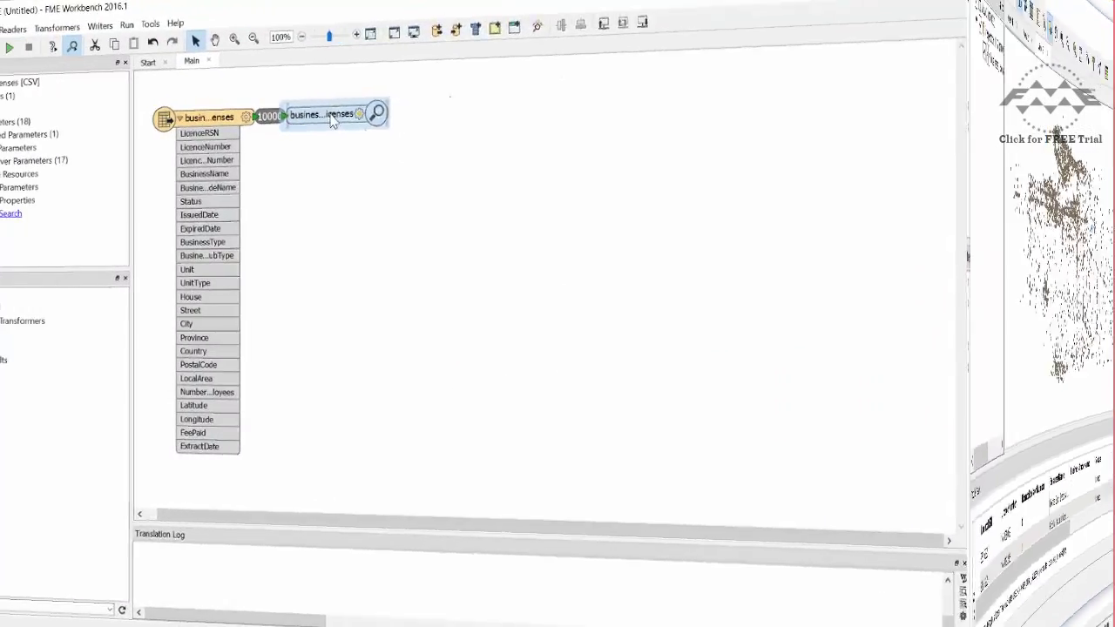
Delete the Inspector and add a Tableau Data Extract (TDE) writer with dataset C:\Output.
right_click(431, 124)
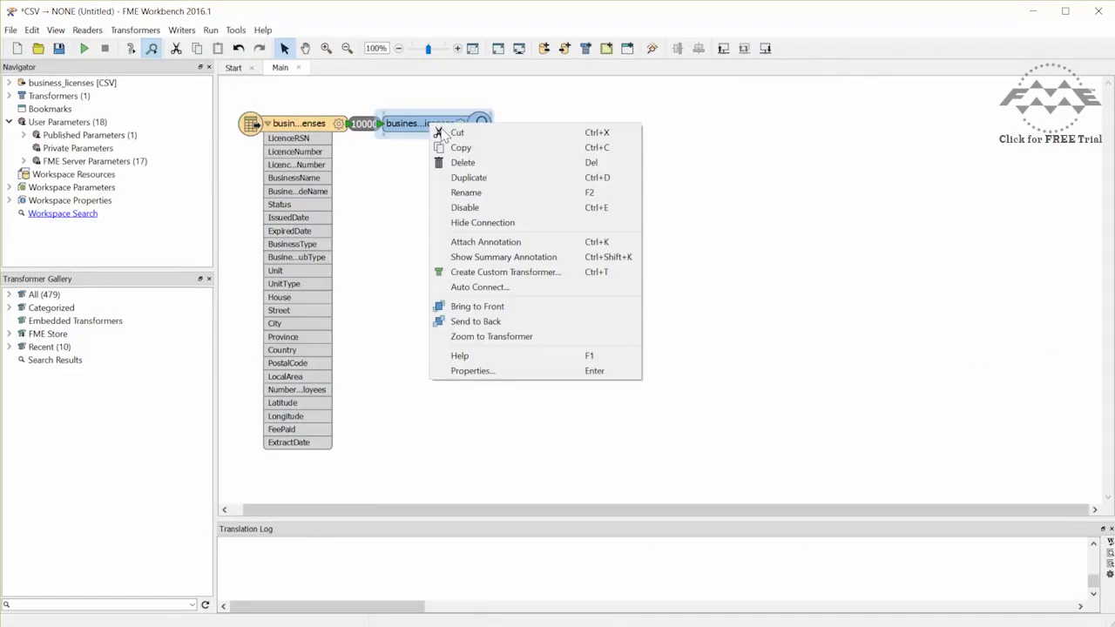
left_click(461, 163)
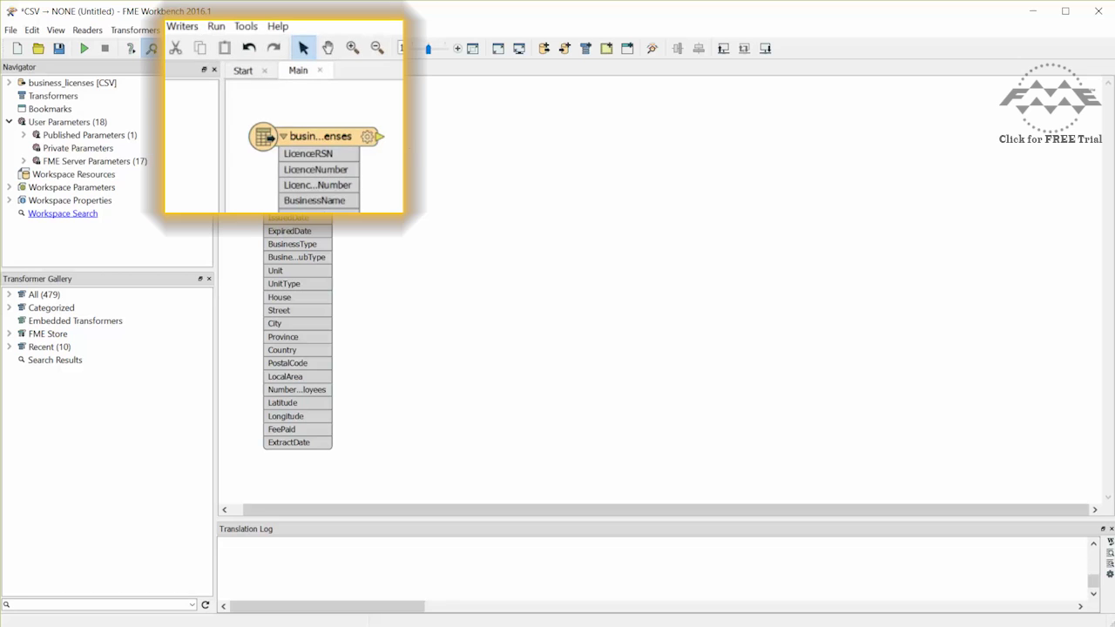
left_click(182, 28)
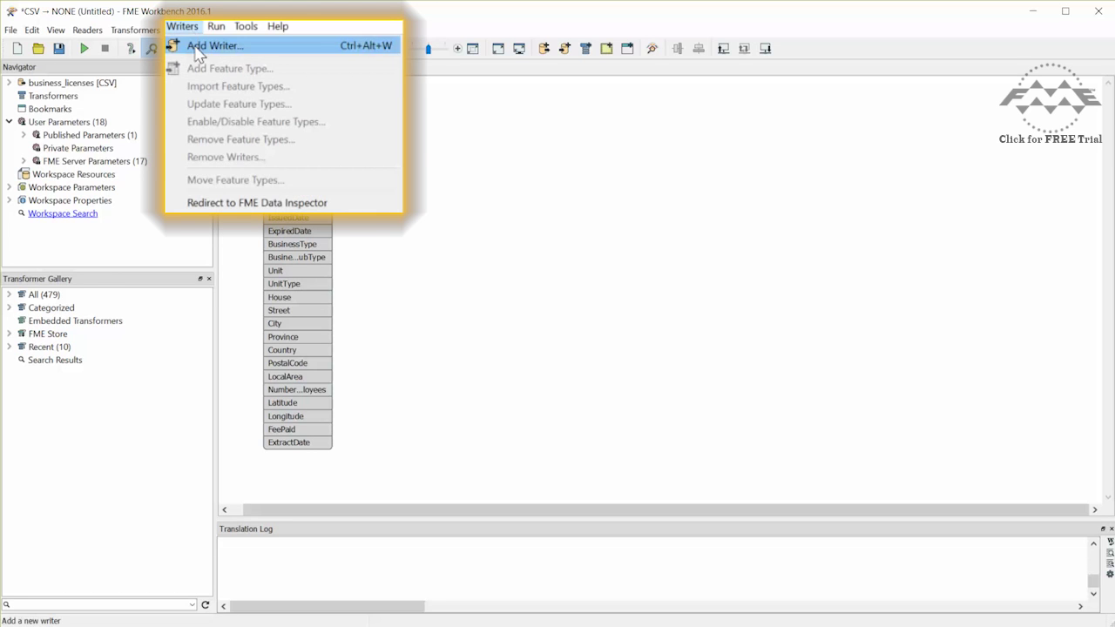
left_click(198, 42)
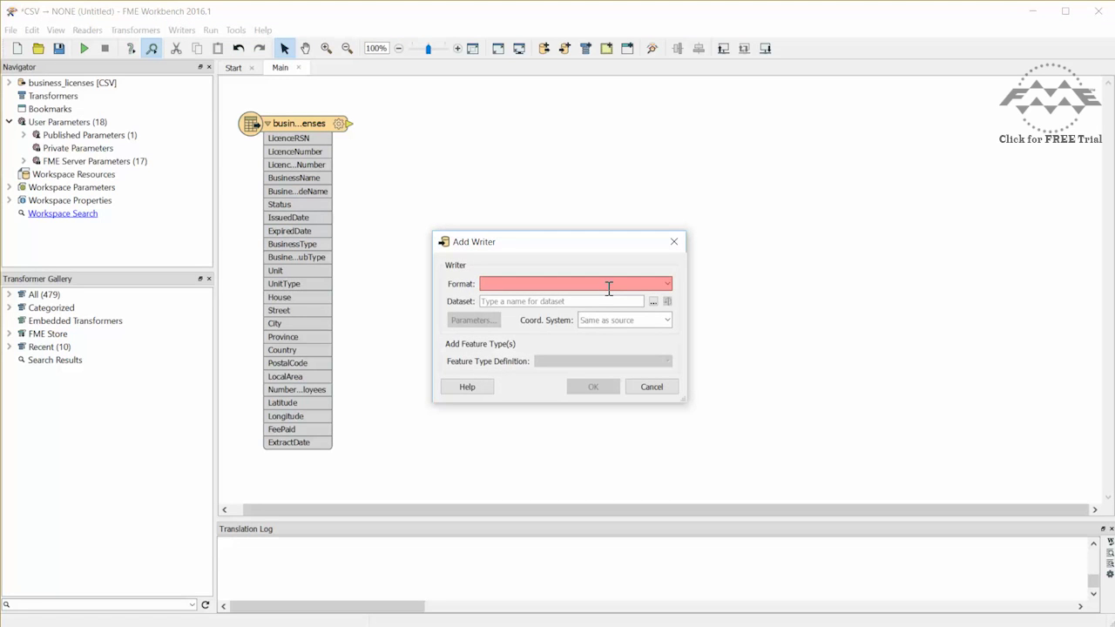
left_click(609, 284)
type("tableau")
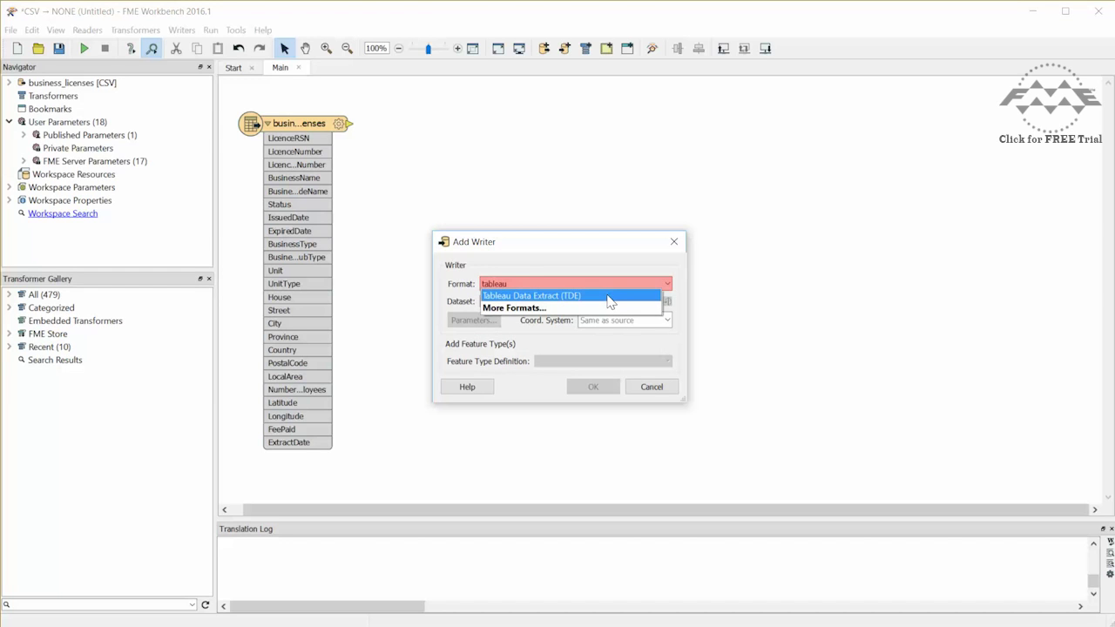
left_click(610, 296)
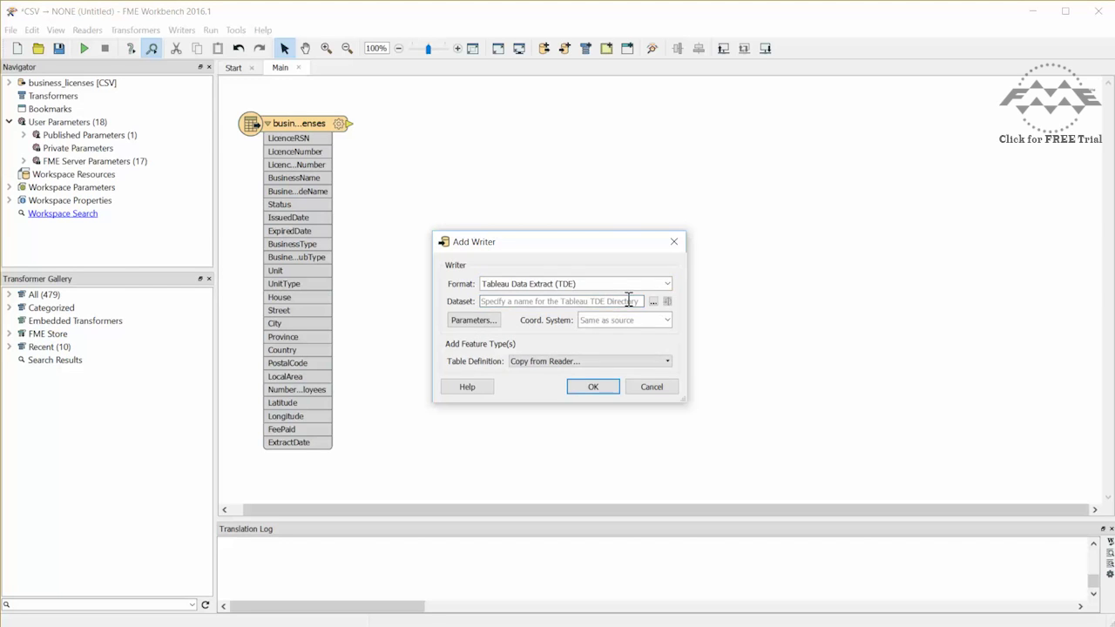
left_click(628, 301)
type("C:\\Output")
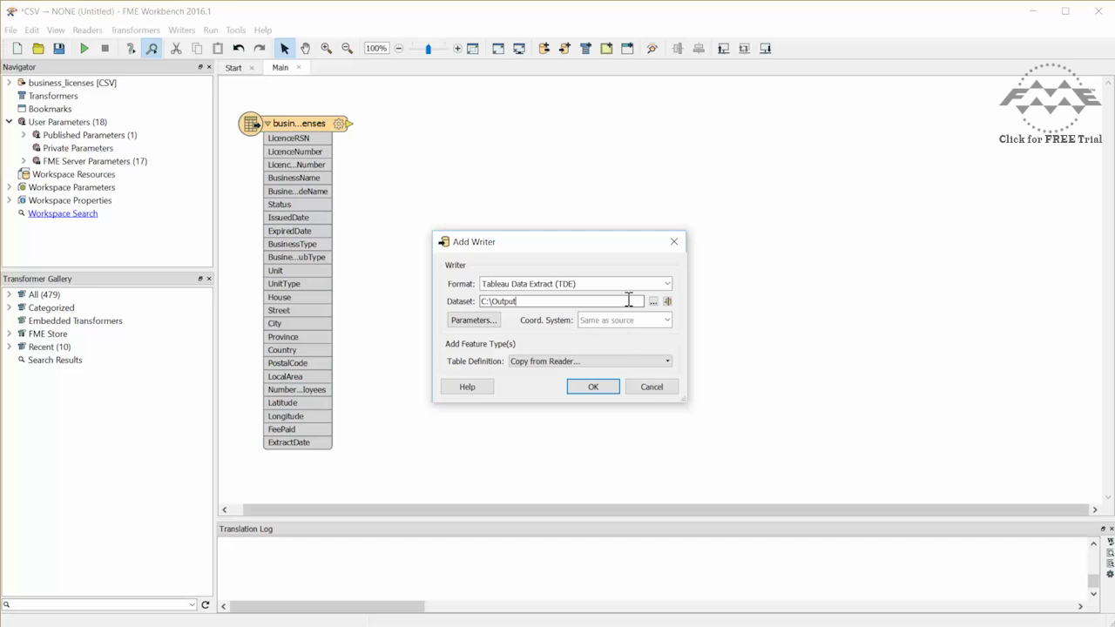
left_click(593, 387)
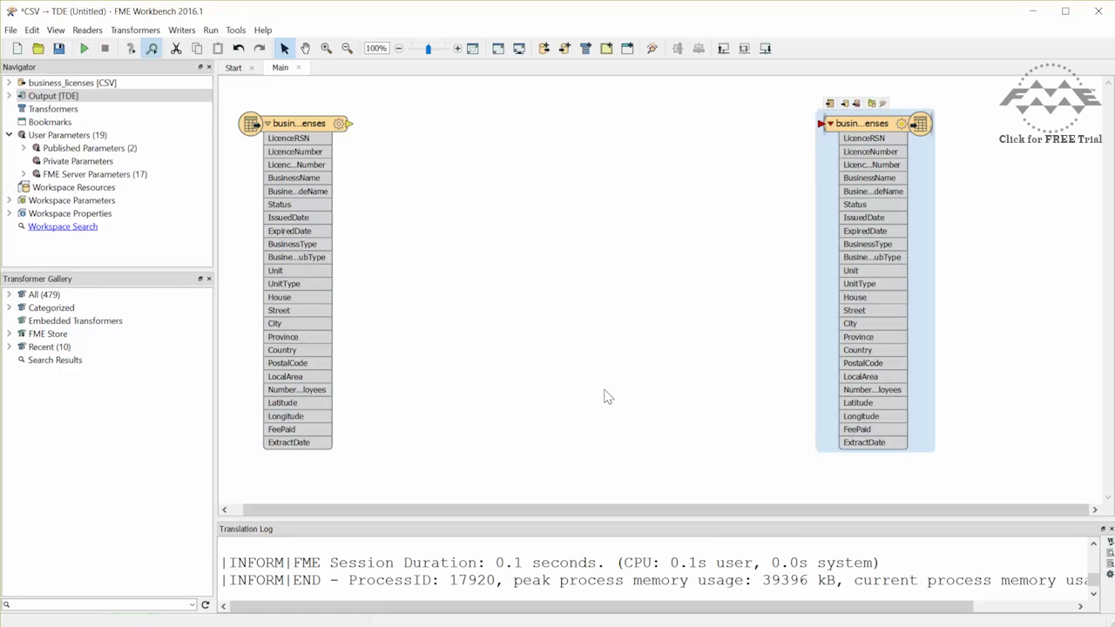
Connect the reader to the writer, set table BusinessLicenses with tde_point geometry, and run.
left_click_drag(349, 124, 817, 128)
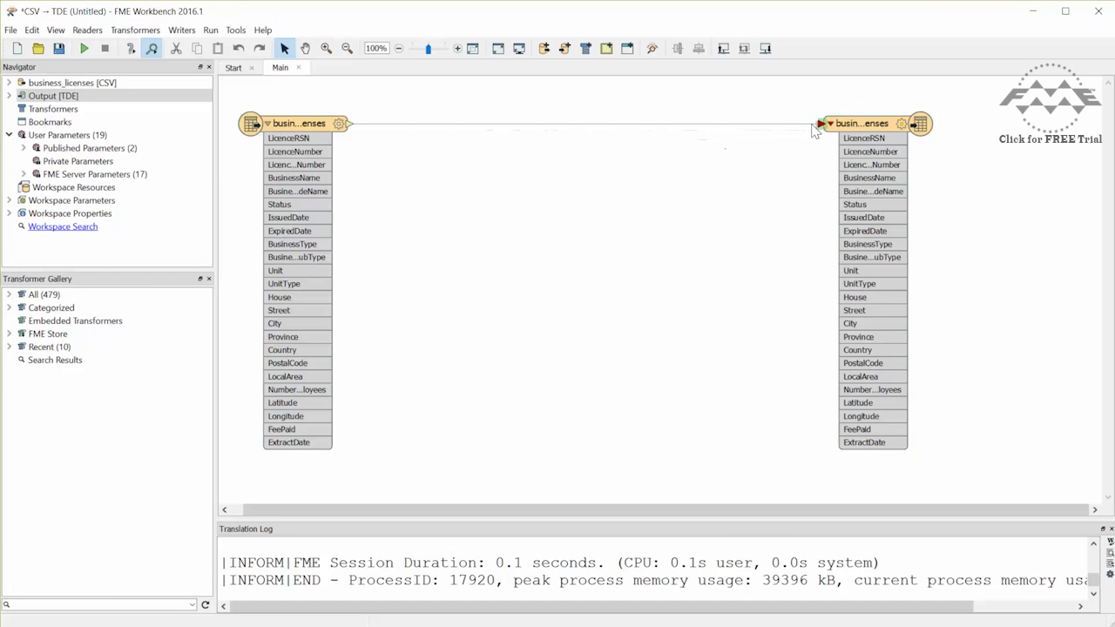
left_click(901, 122)
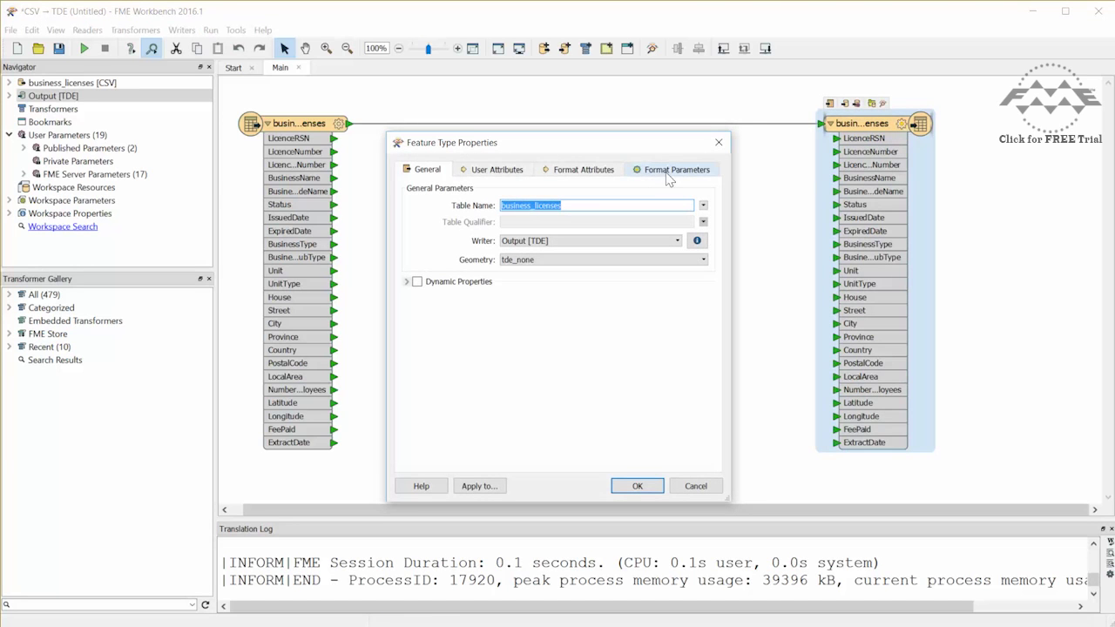
type("Busine")
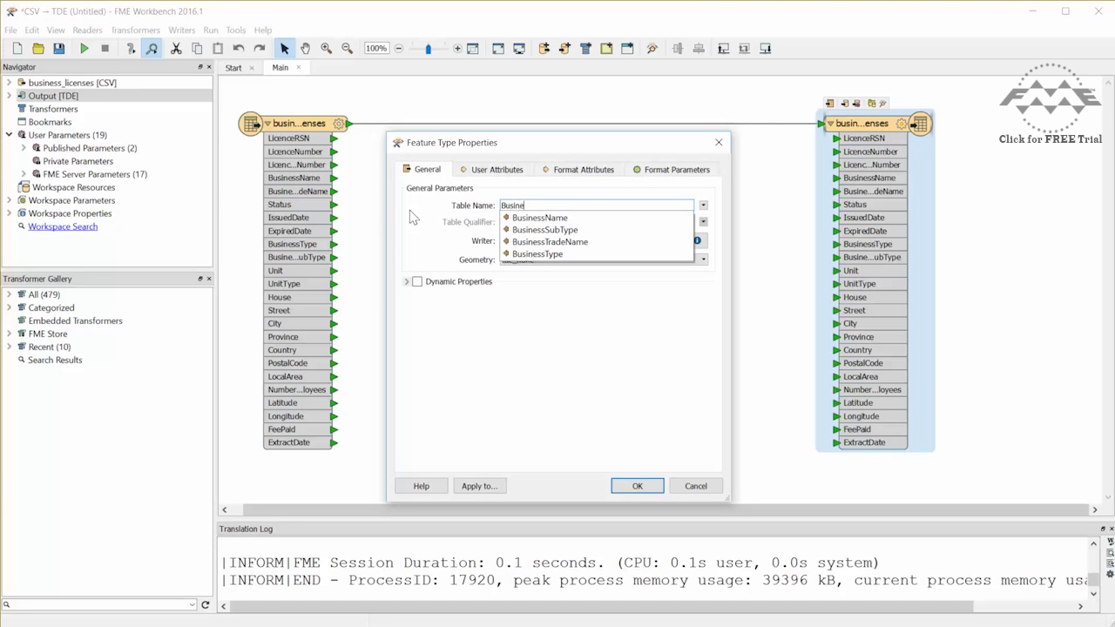
type("ssLicenses")
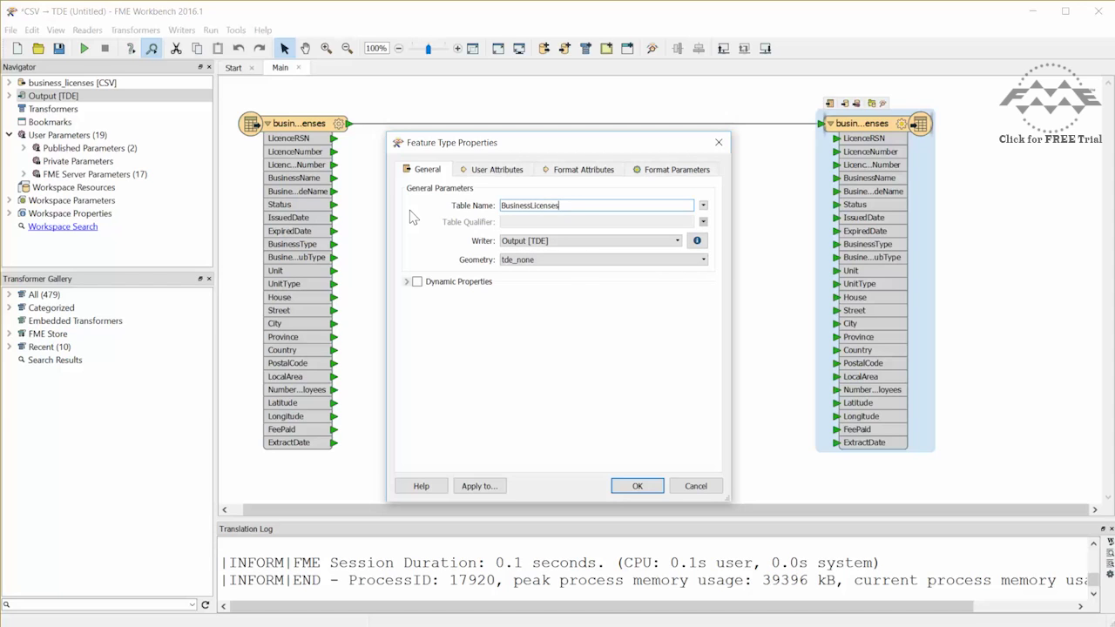
left_click(599, 261)
left_click(584, 293)
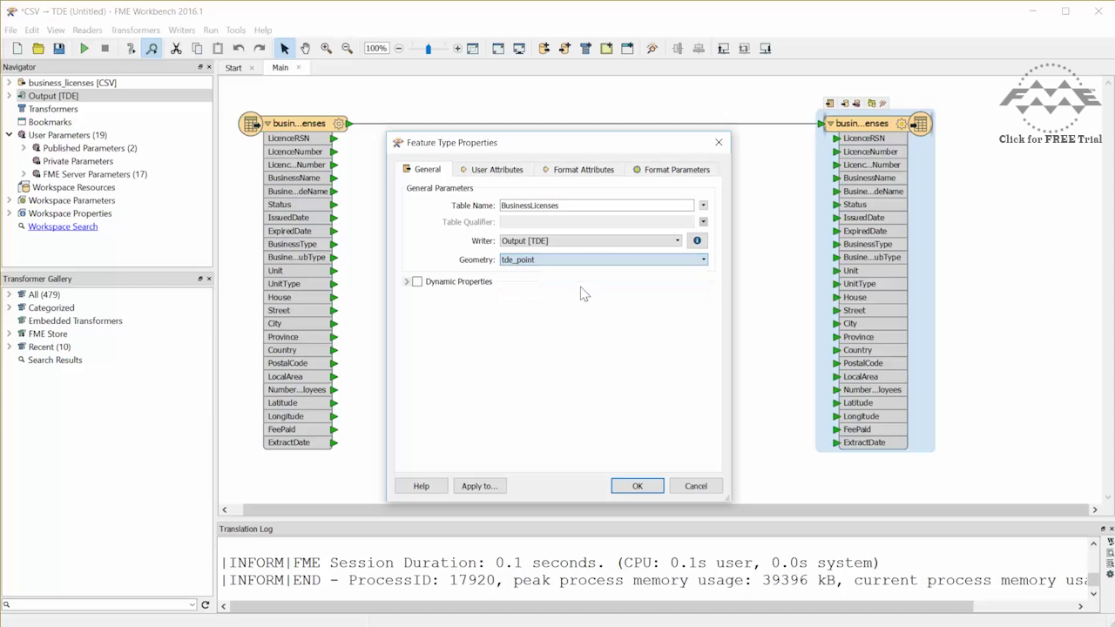
left_click(635, 488)
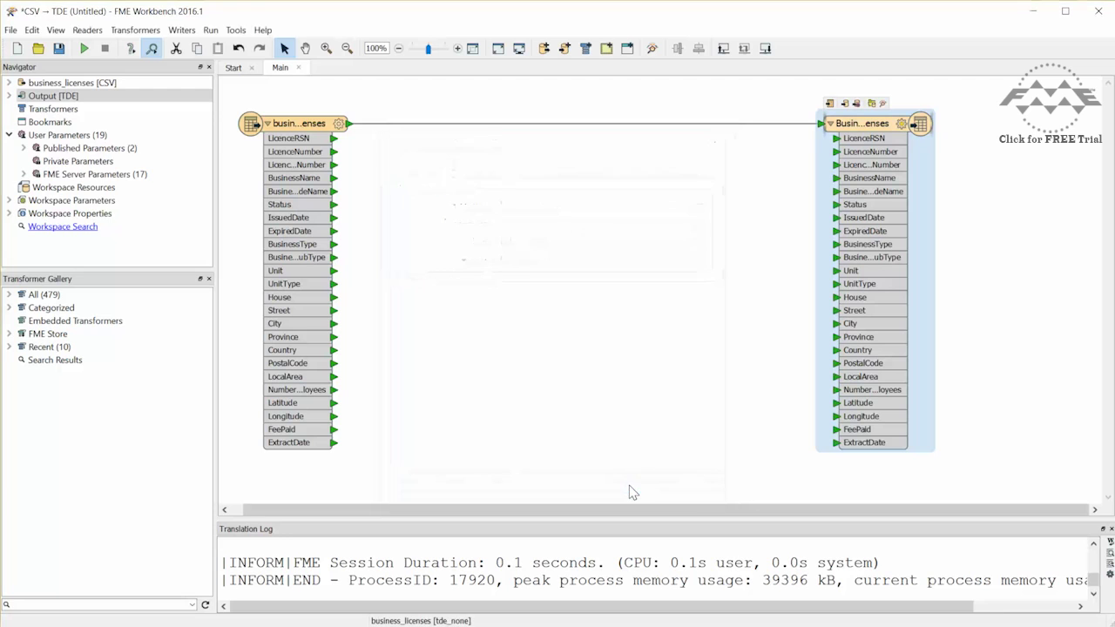
left_click(87, 49)
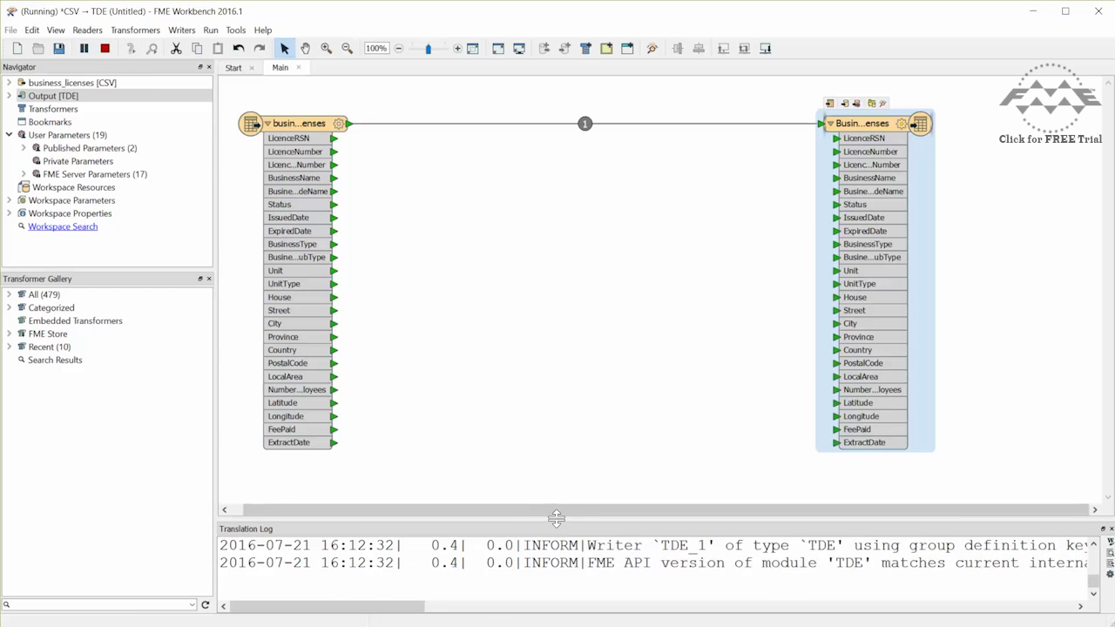
left_click_drag(556, 518, 558, 422)
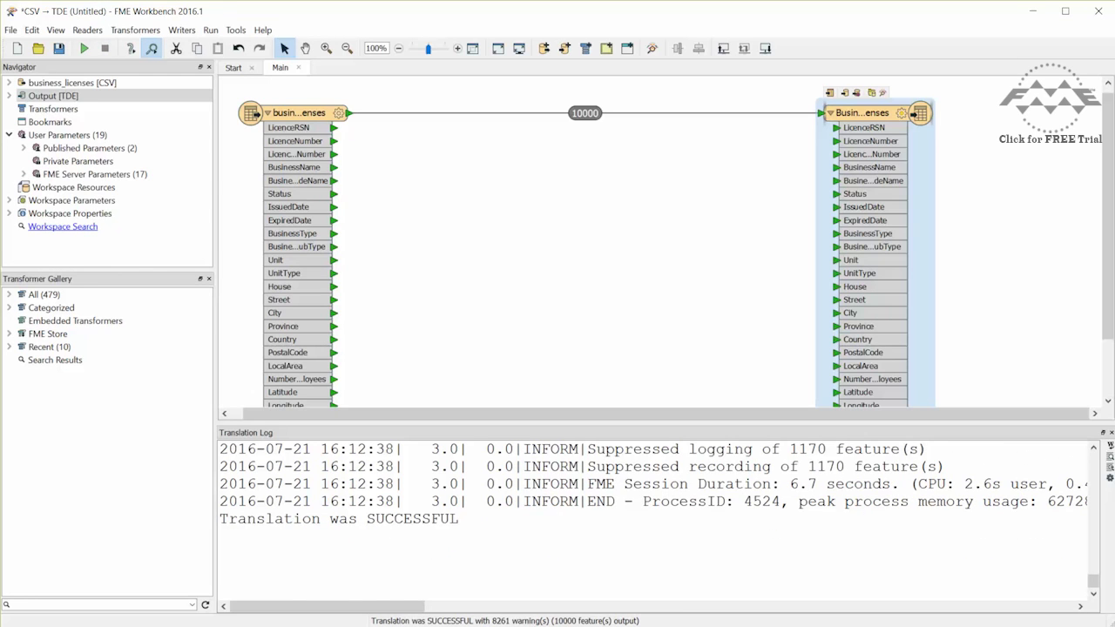
Open C:\Output\BusinessLicenses.tde in Tableau.
key("alt+Tab")
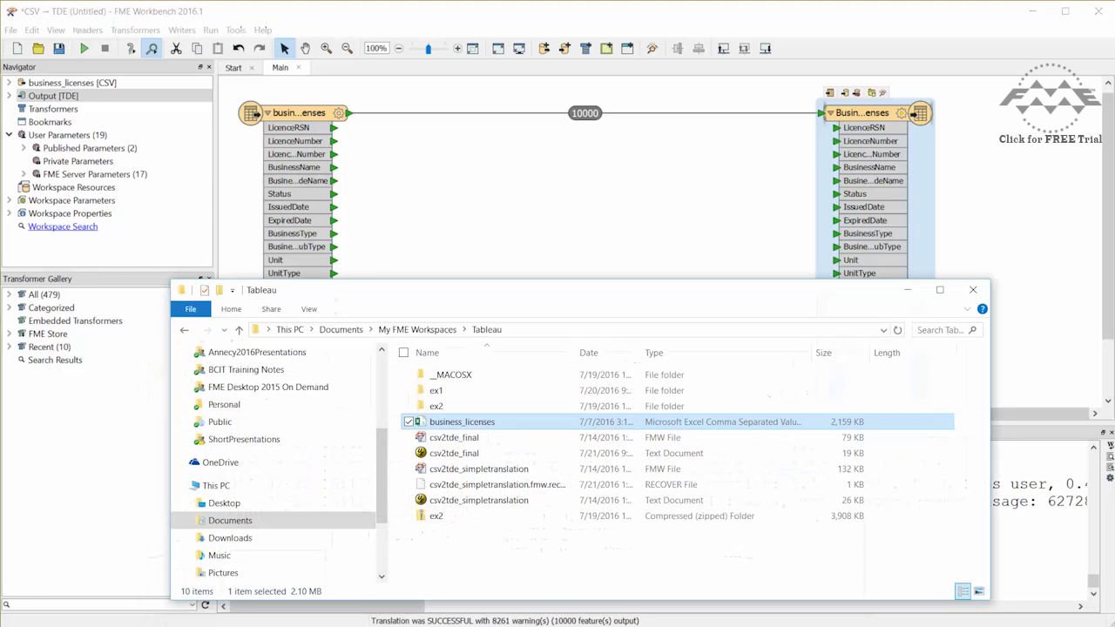
scroll(262, 542, "down", 1)
left_click(247, 555)
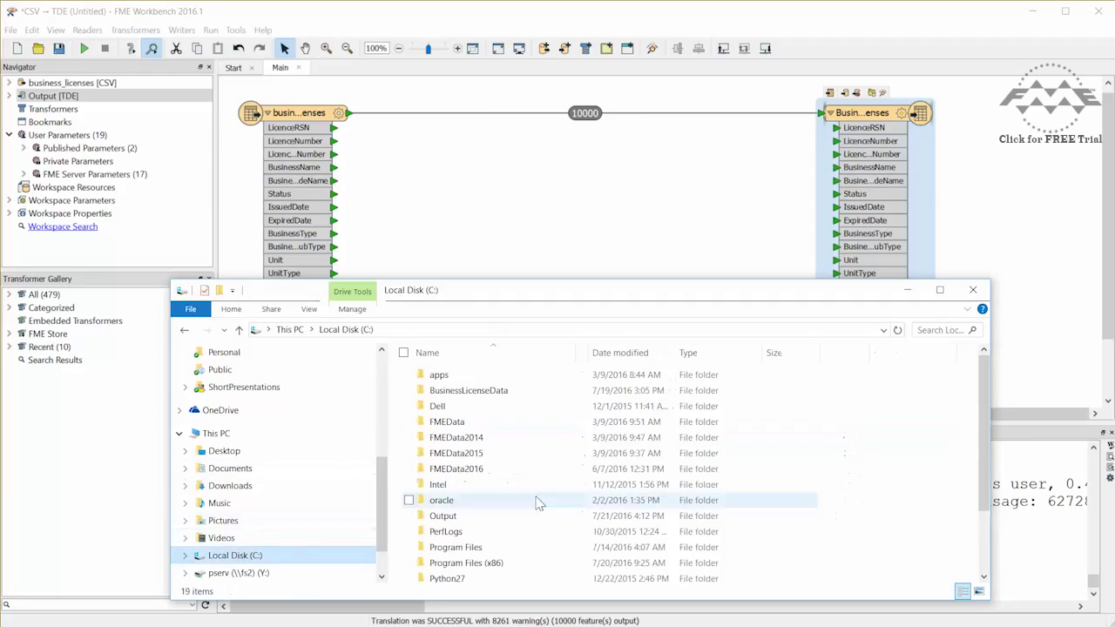
double_click(453, 518)
left_click(484, 383)
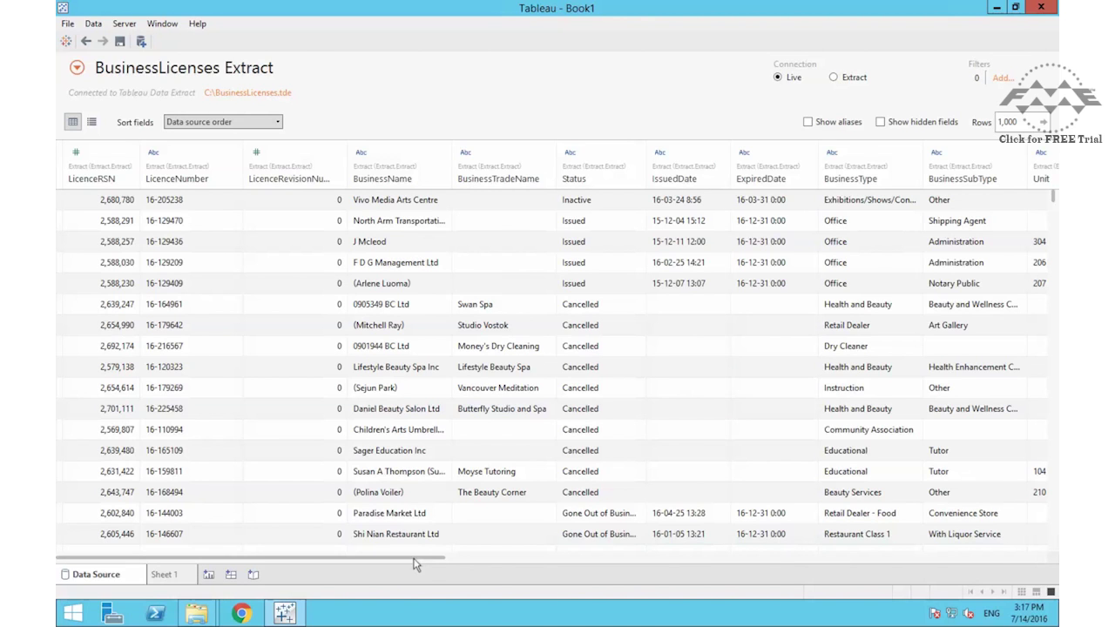
left_click_drag(427, 565, 471, 582)
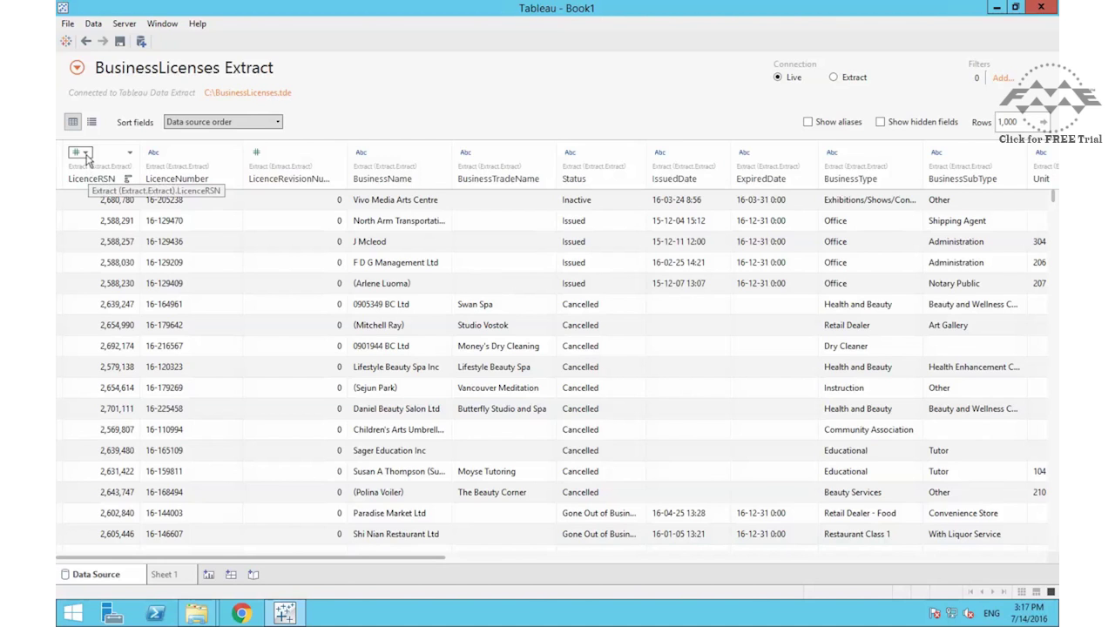
left_click(85, 155)
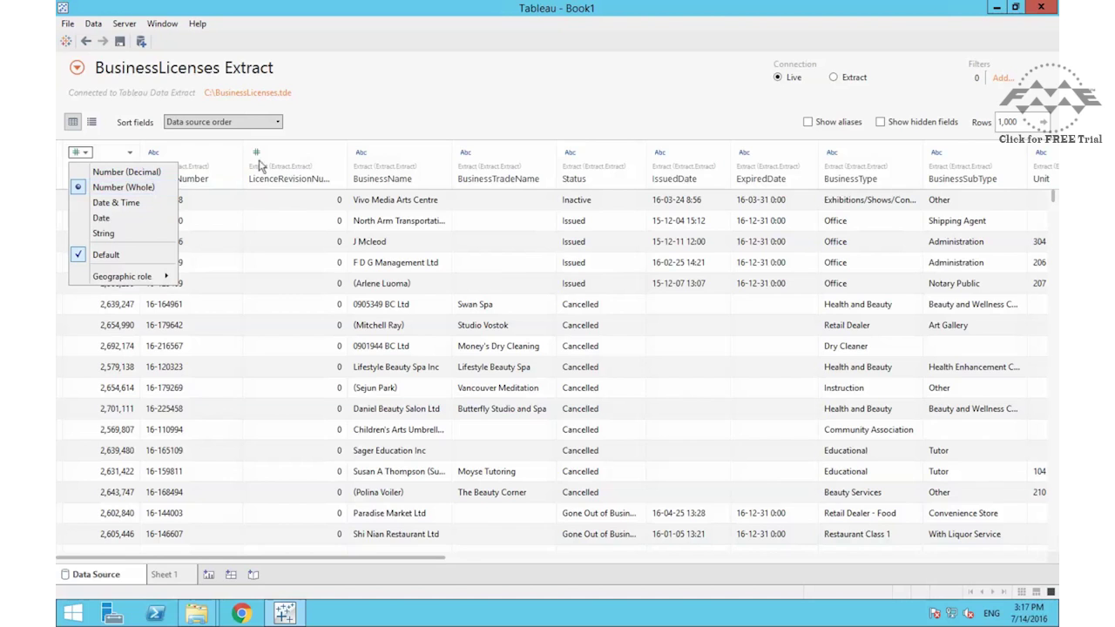
left_click(372, 113)
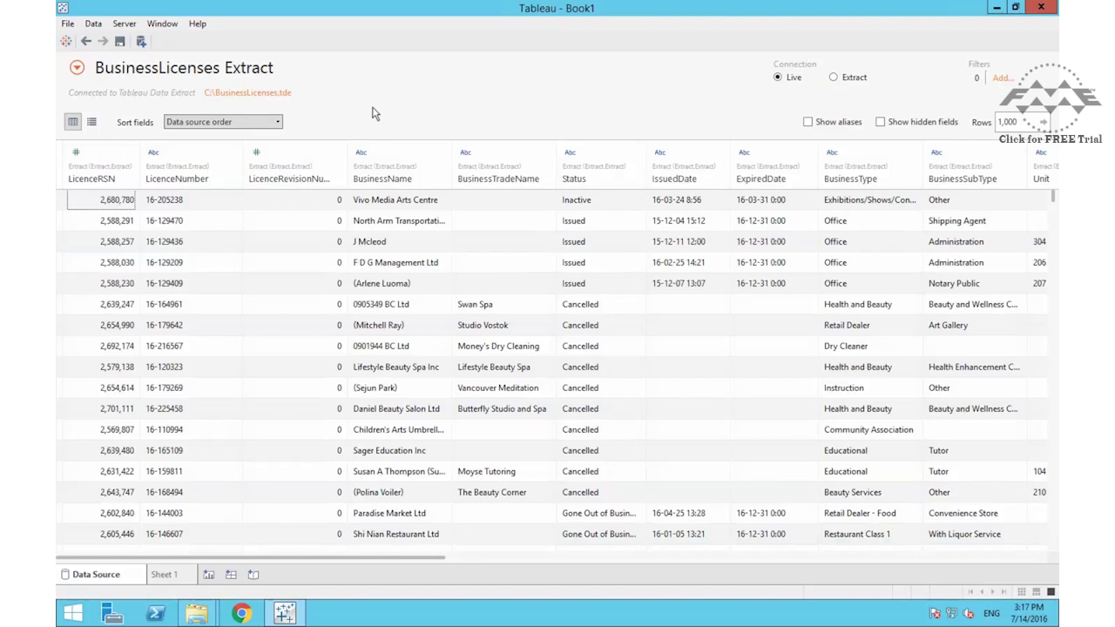
left_click(362, 152)
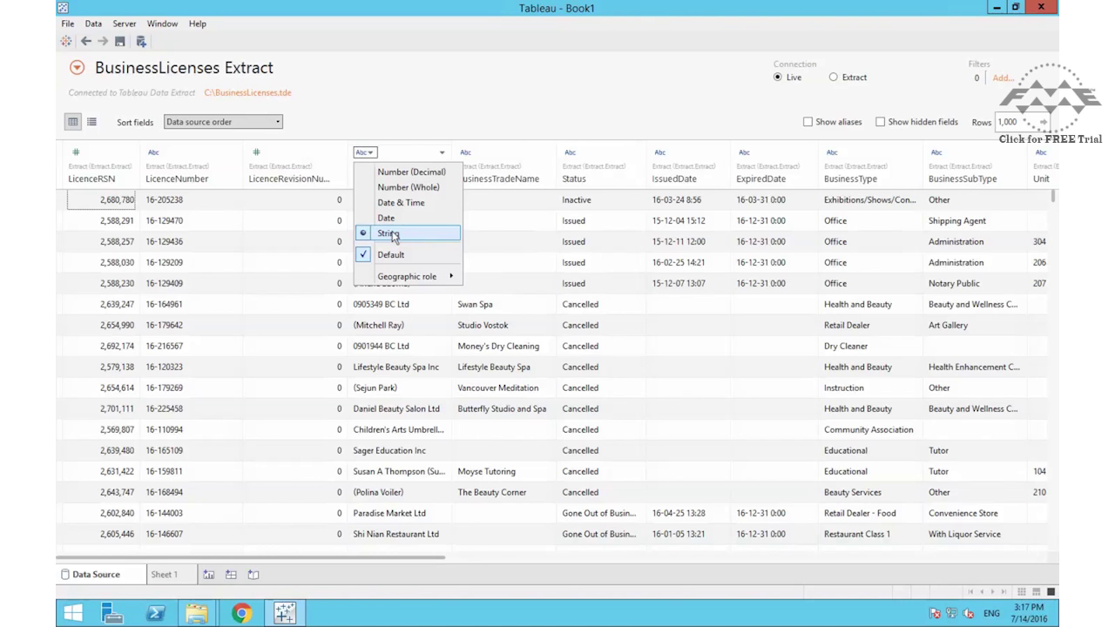
left_click(611, 93)
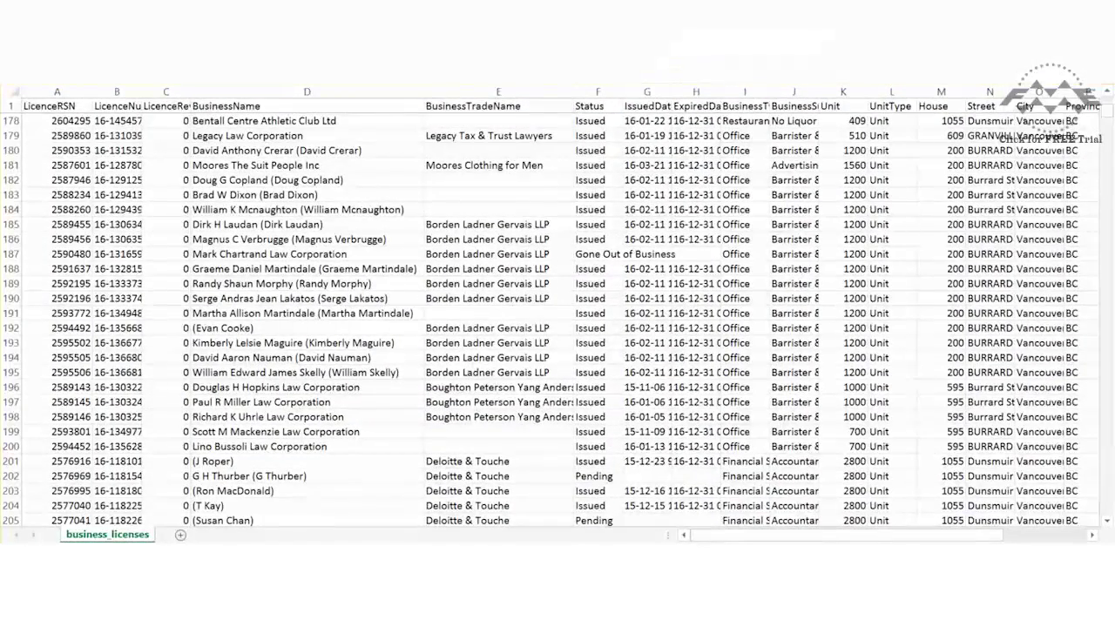
Select the header row and scroll across the source columns through FeePaid.
left_click(713, 537)
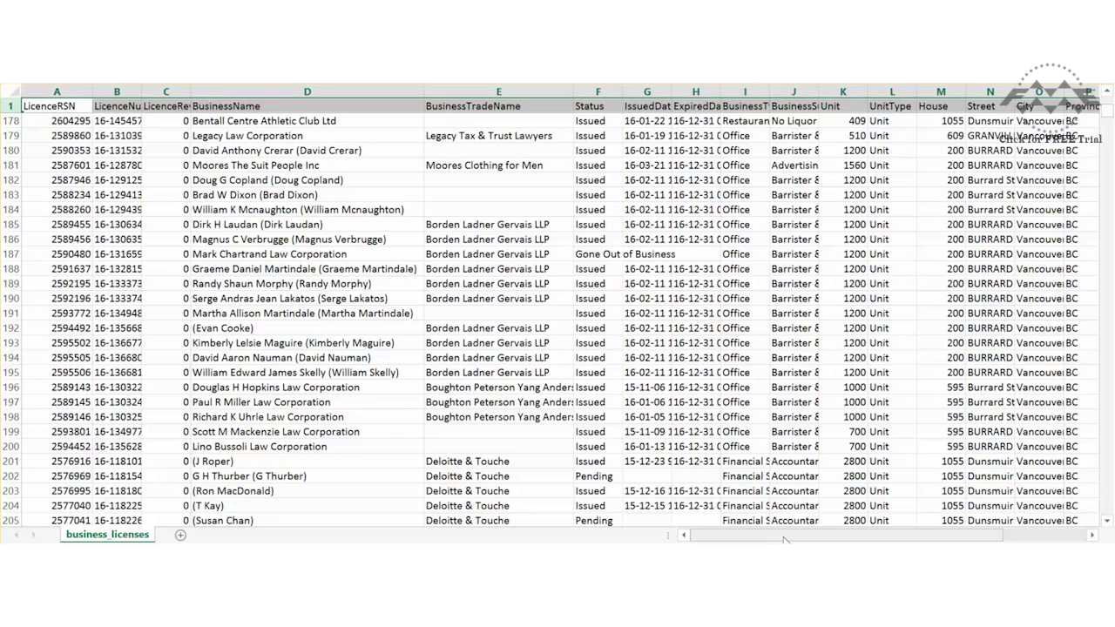
left_click_drag(784, 540, 866, 538)
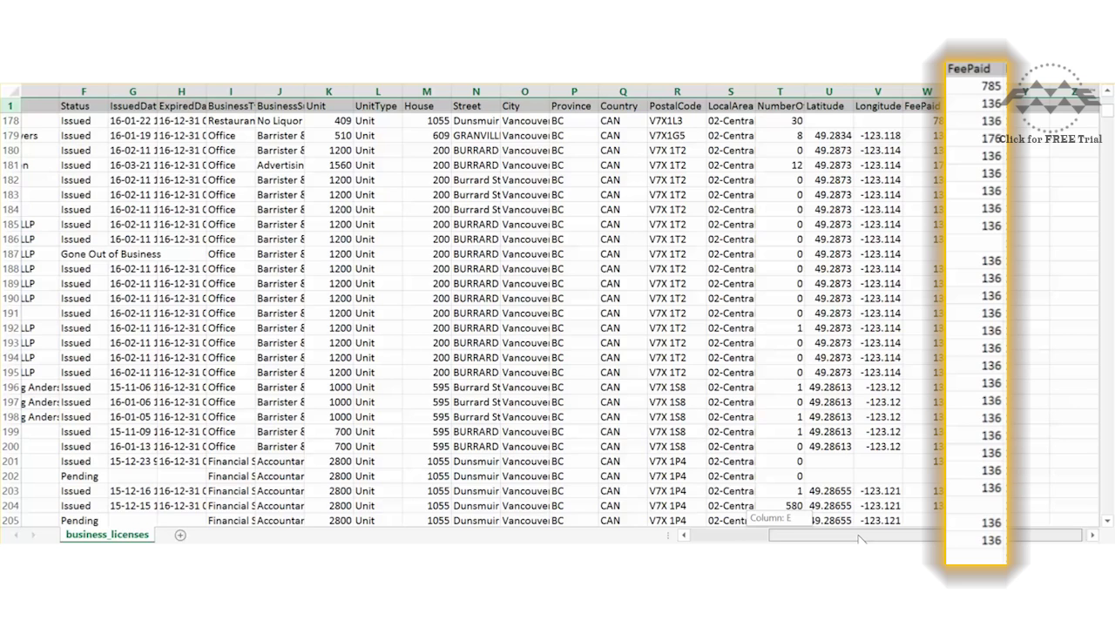
left_click_drag(861, 539, 766, 541)
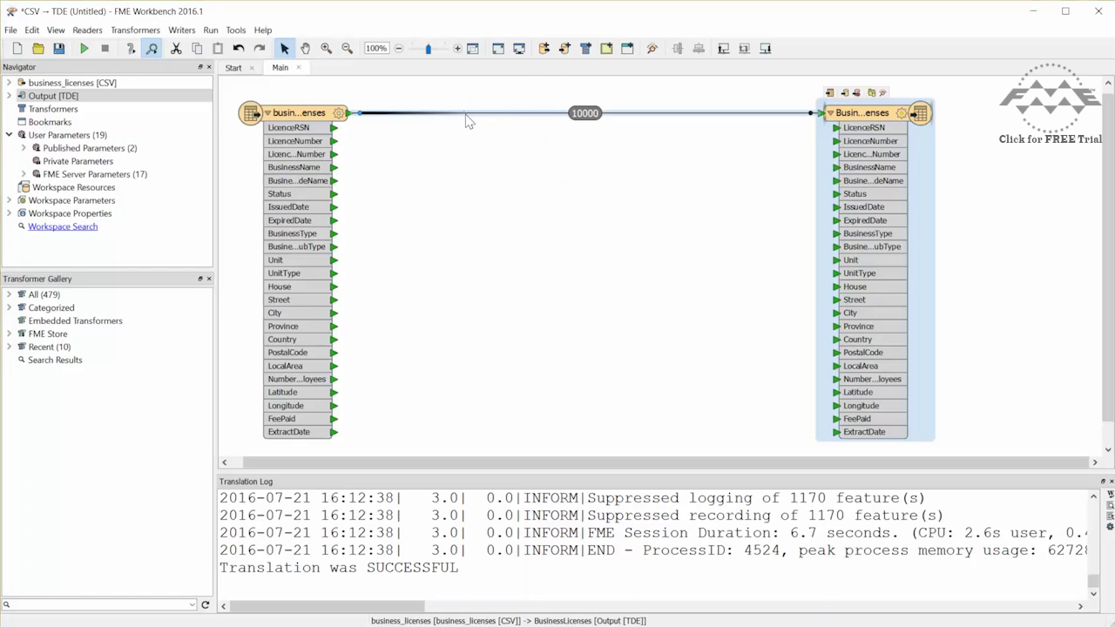
Remove the reader-writer connection and insert a GeometryFilter fed by the reader.
right_click(466, 121)
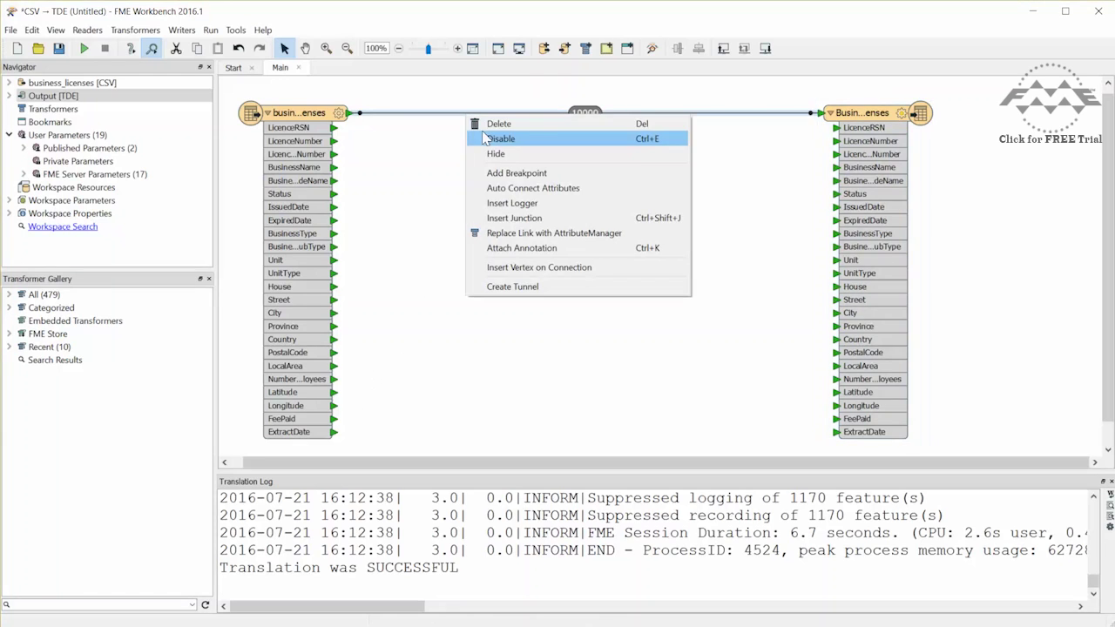
left_click(489, 126)
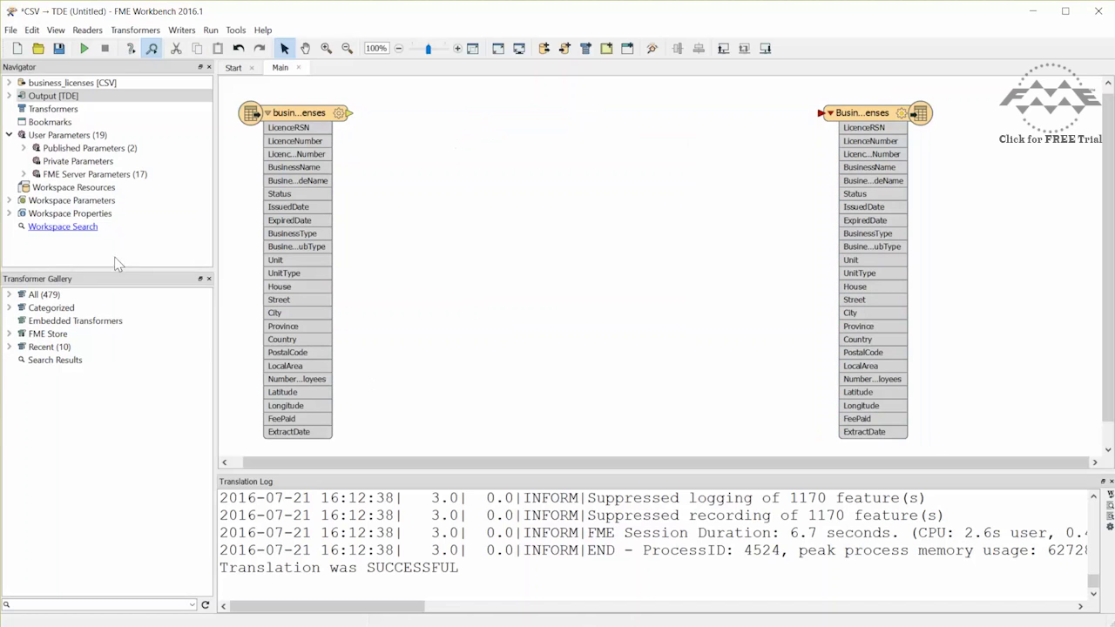
left_click(8, 295)
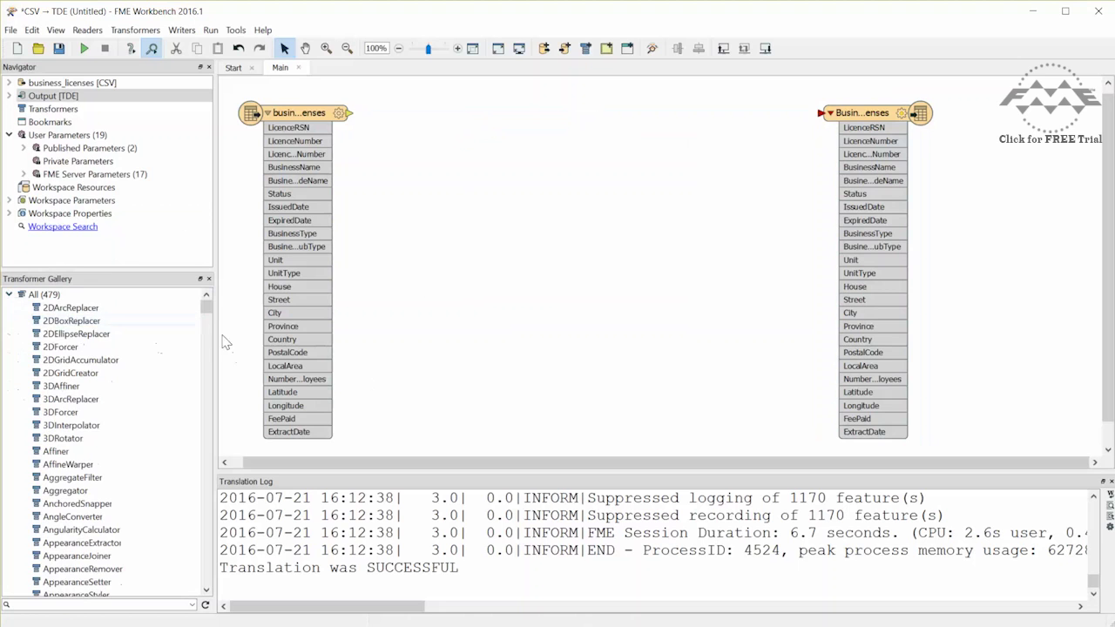
left_click_drag(208, 312, 213, 391)
left_click_drag(72, 425, 410, 225)
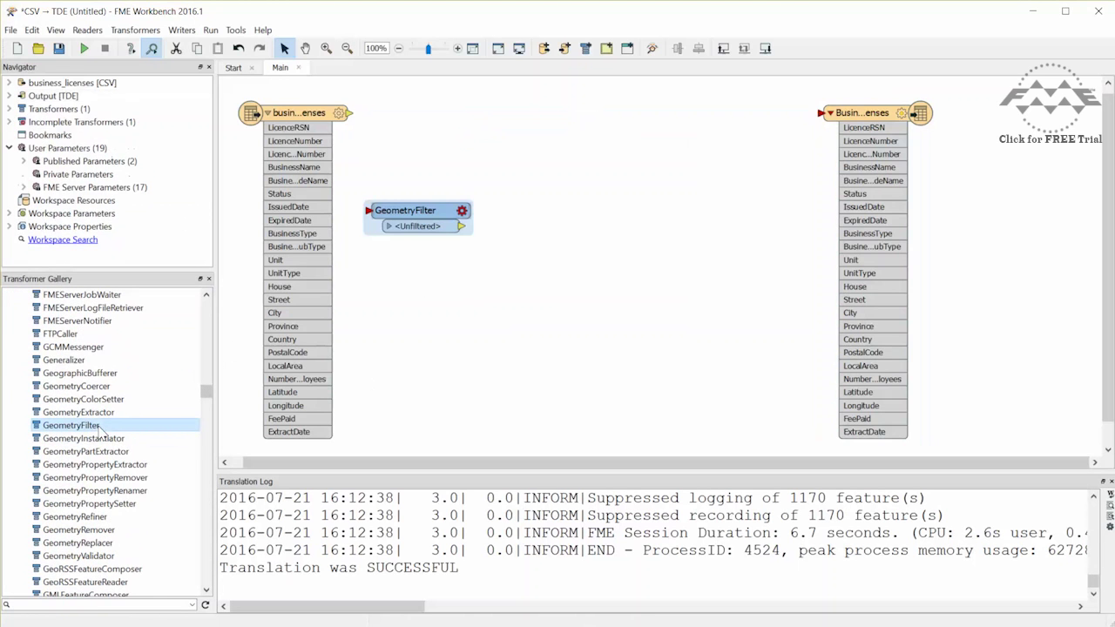
left_click(349, 114)
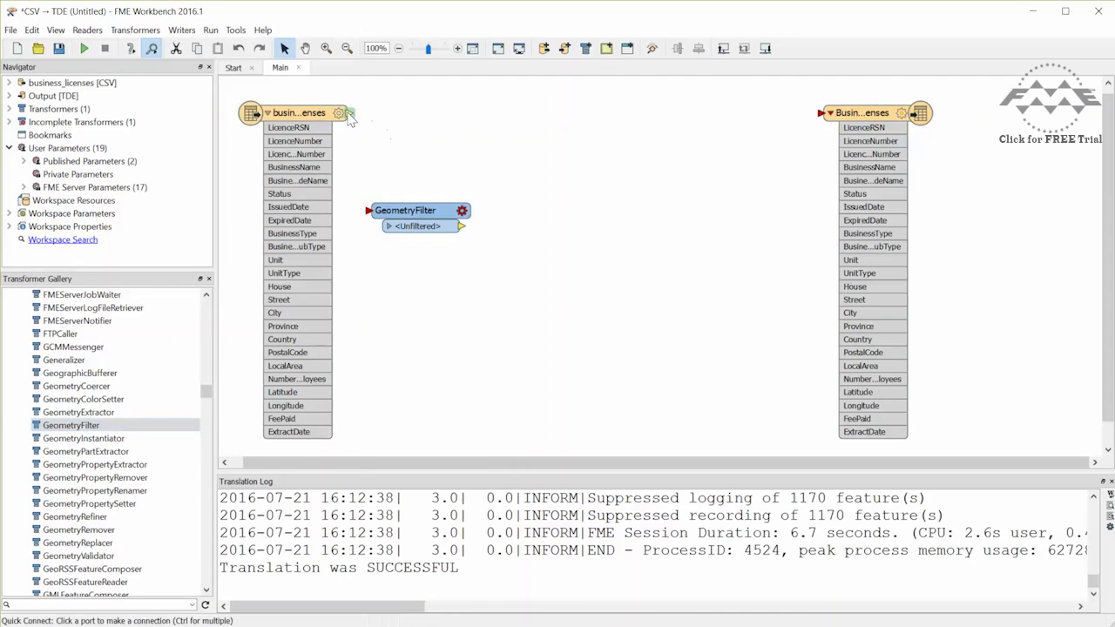
left_click_drag(451, 225, 482, 129)
Set the GeometryFilter to filter Point geometry.
double_click(479, 122)
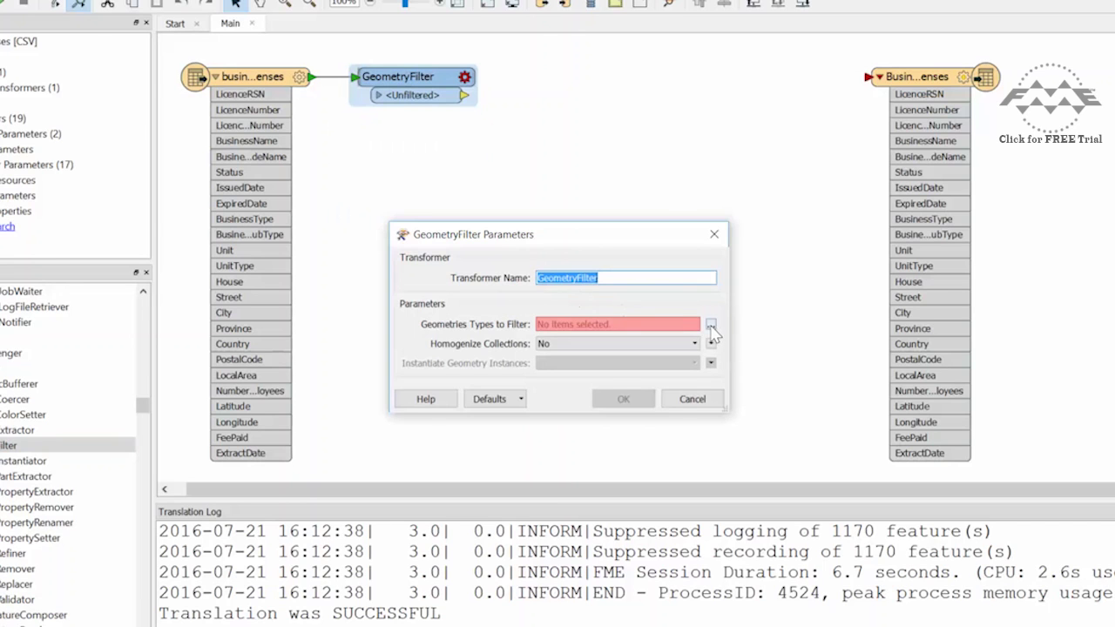
left_click(711, 326)
left_click(470, 265)
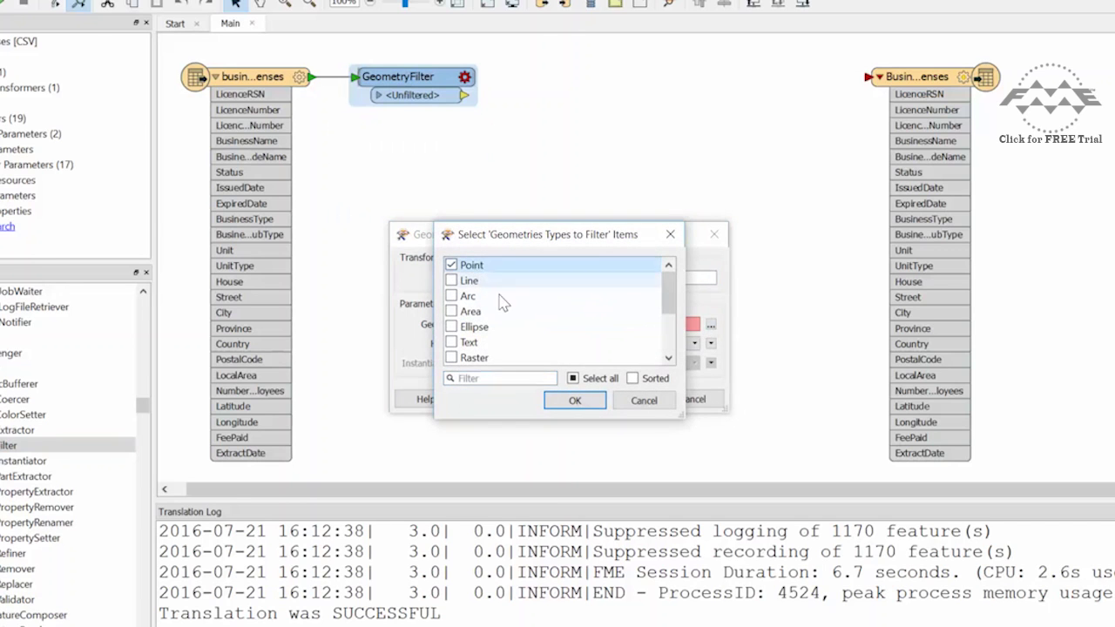
left_click(573, 401)
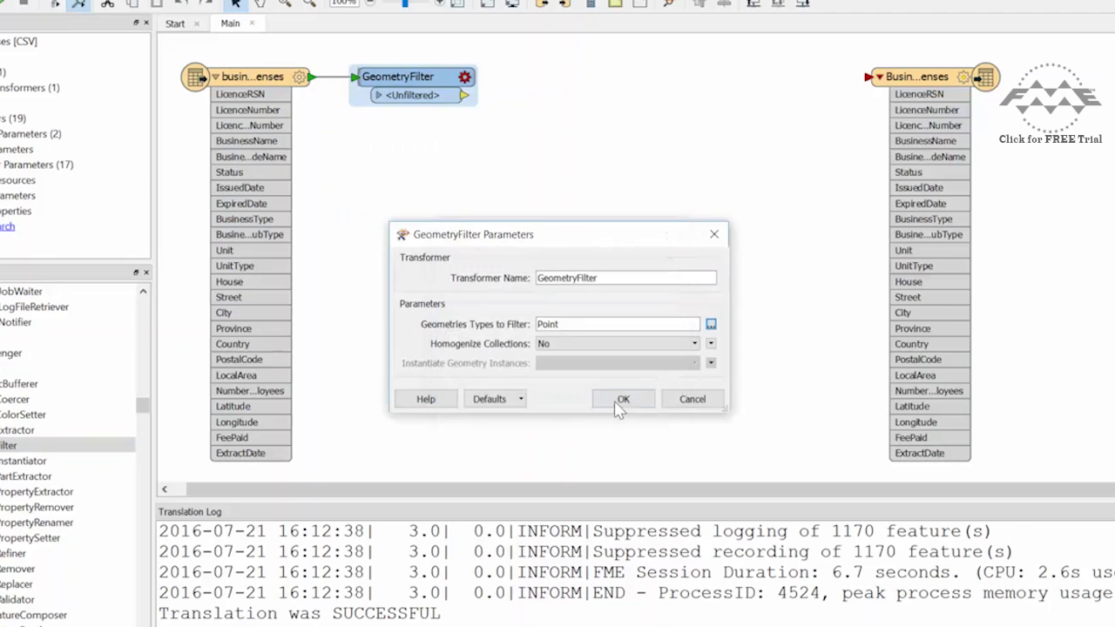
left_click(618, 401)
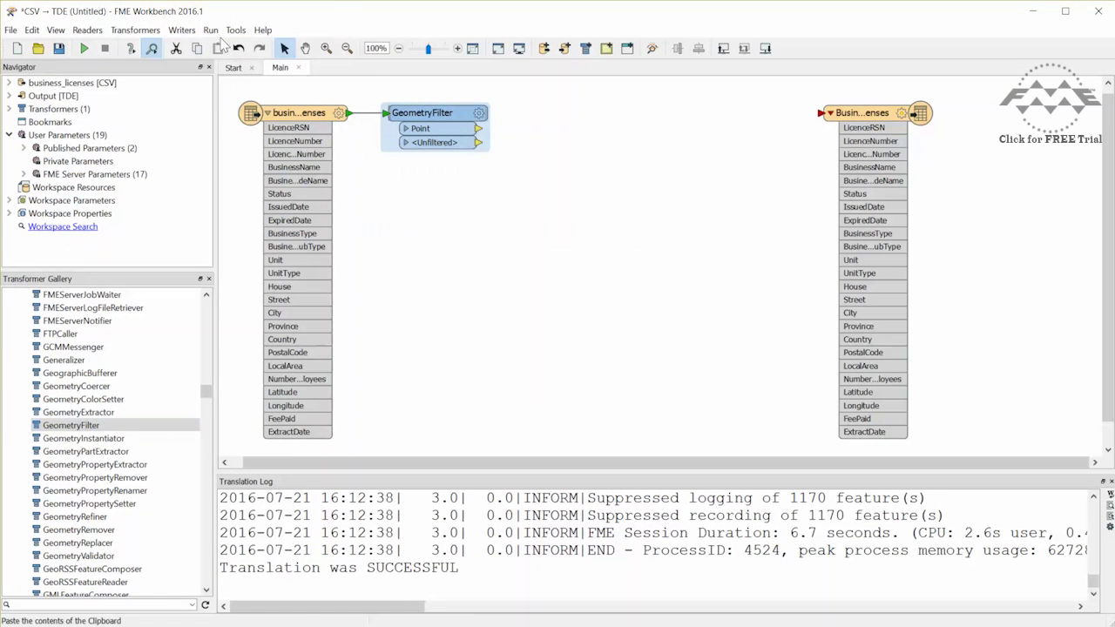
left_click(209, 28)
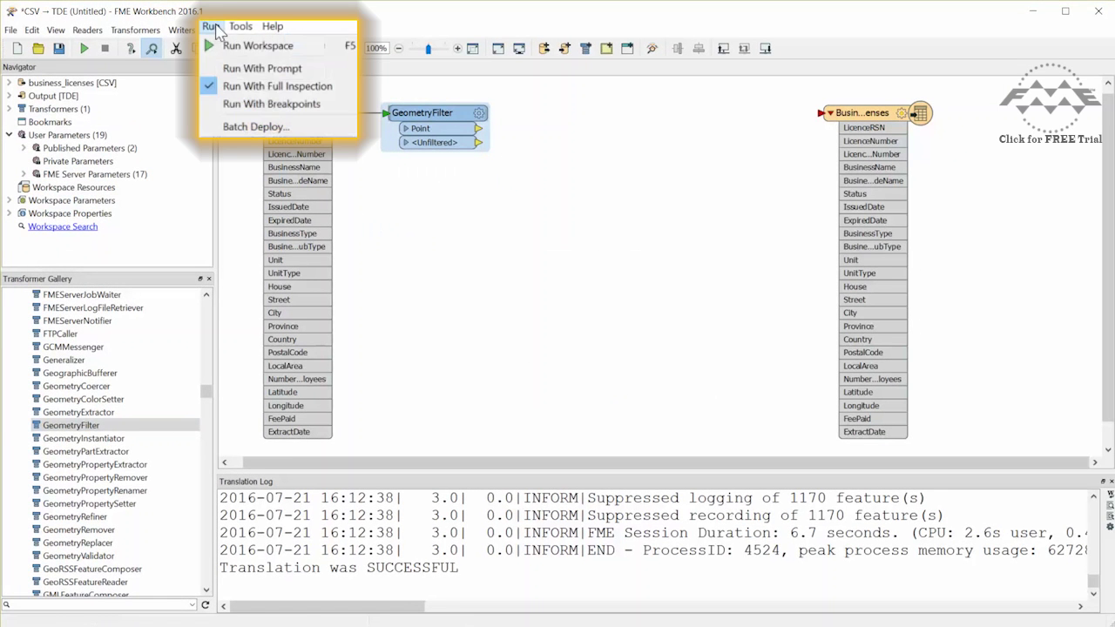
Run the workspace, producing 9269 Point and 731 Unfiltered features.
left_click(83, 48)
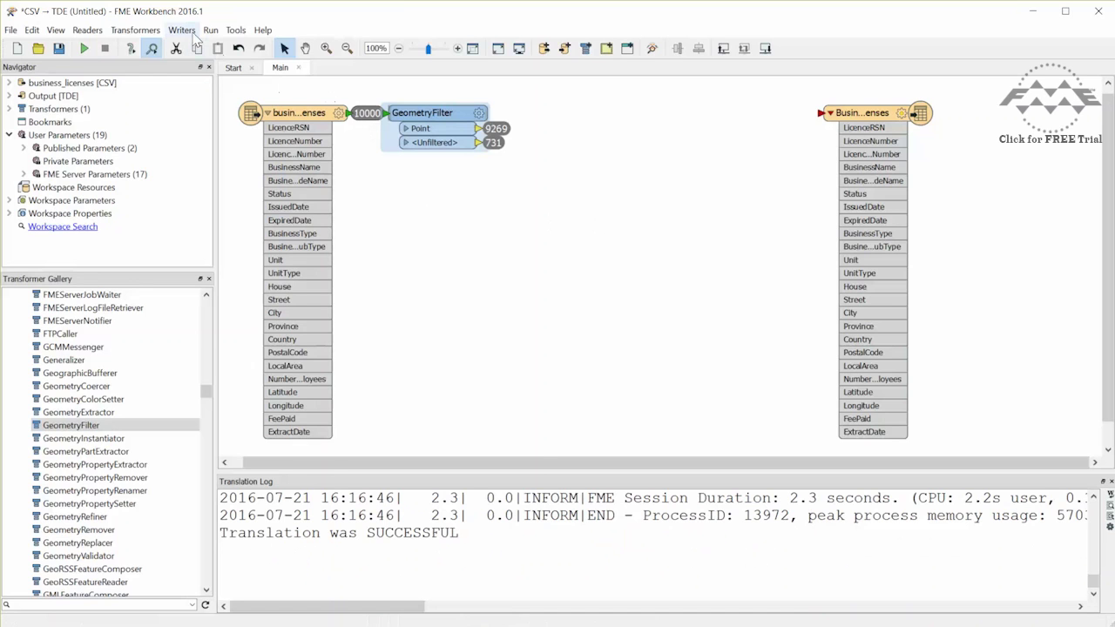
Add a Microsoft Excel writer with dataset DataCleanup.xlsx in C:\Output.
left_click(181, 30)
left_click(200, 43)
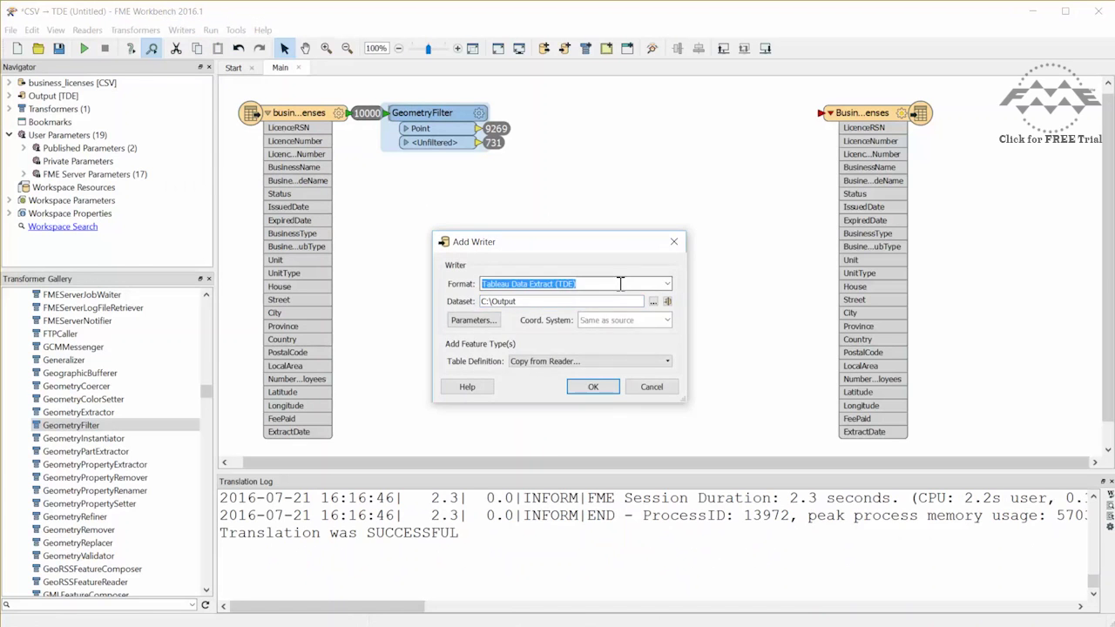
type("excel")
left_click(621, 295)
left_click(598, 302)
type("D")
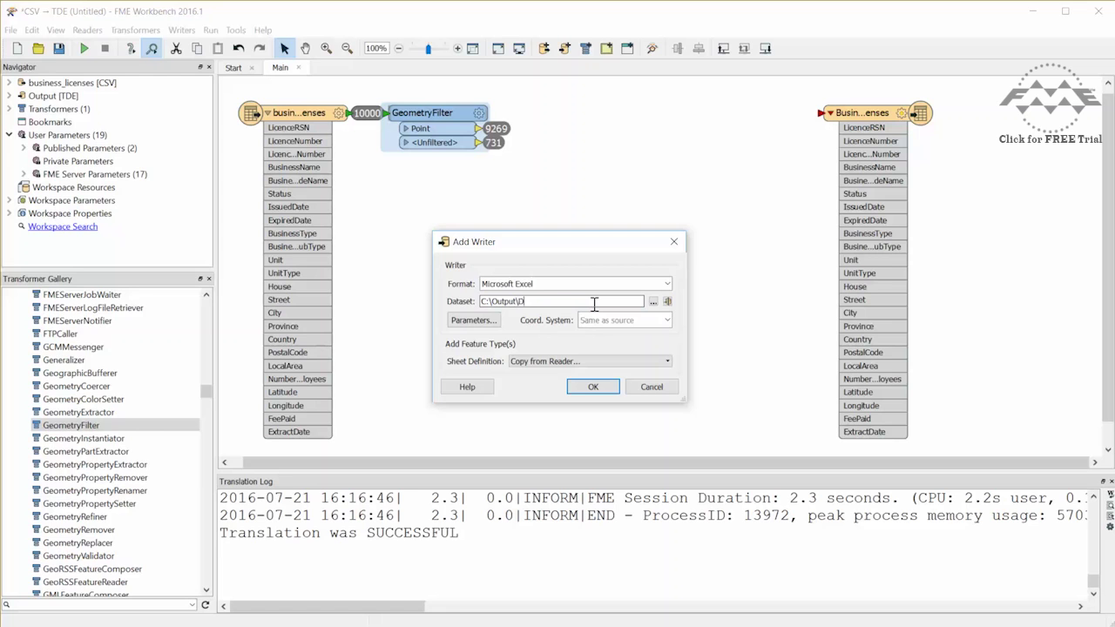
type("ataClean.xlsx")
left_click(605, 389)
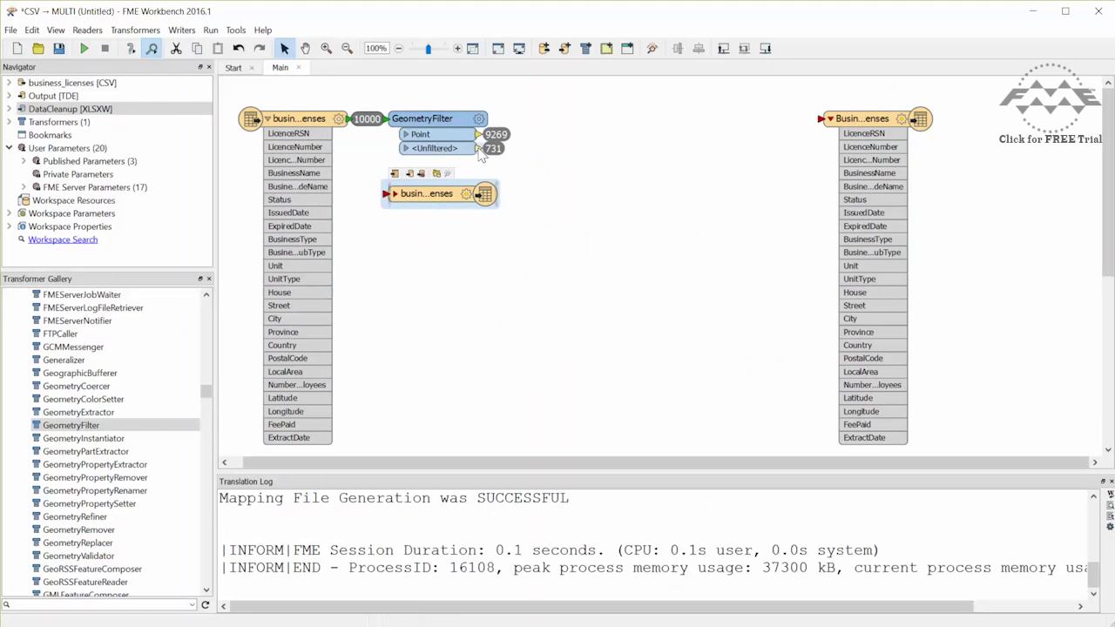
Connect the Unfiltered output to a new sheet named 'Missing Latitude Longitude'.
left_click_drag(478, 148, 386, 194)
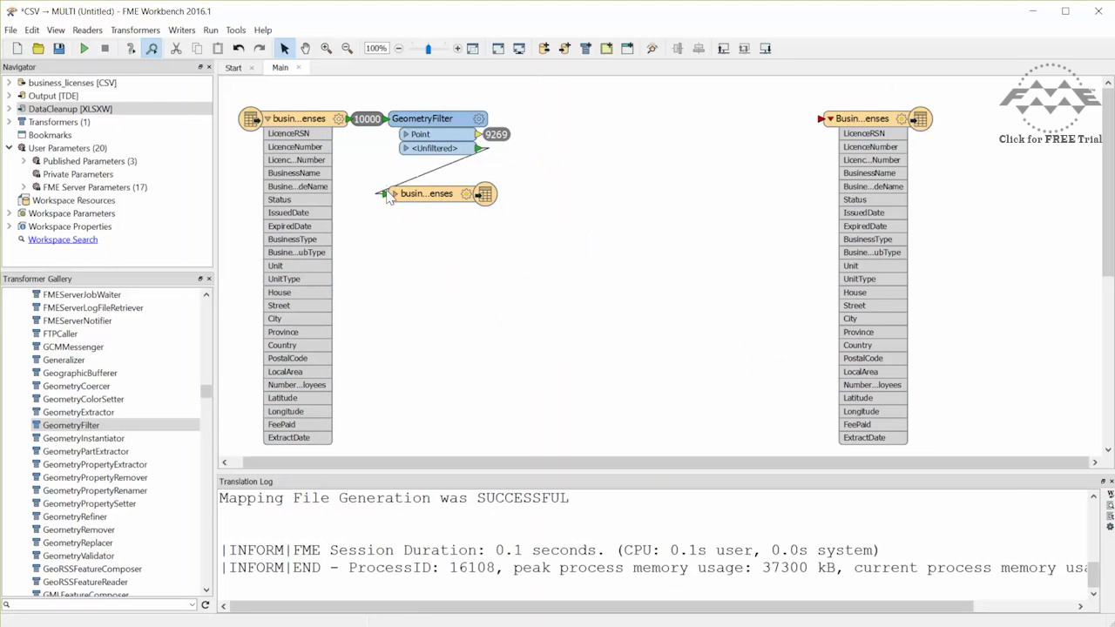
left_click(466, 193)
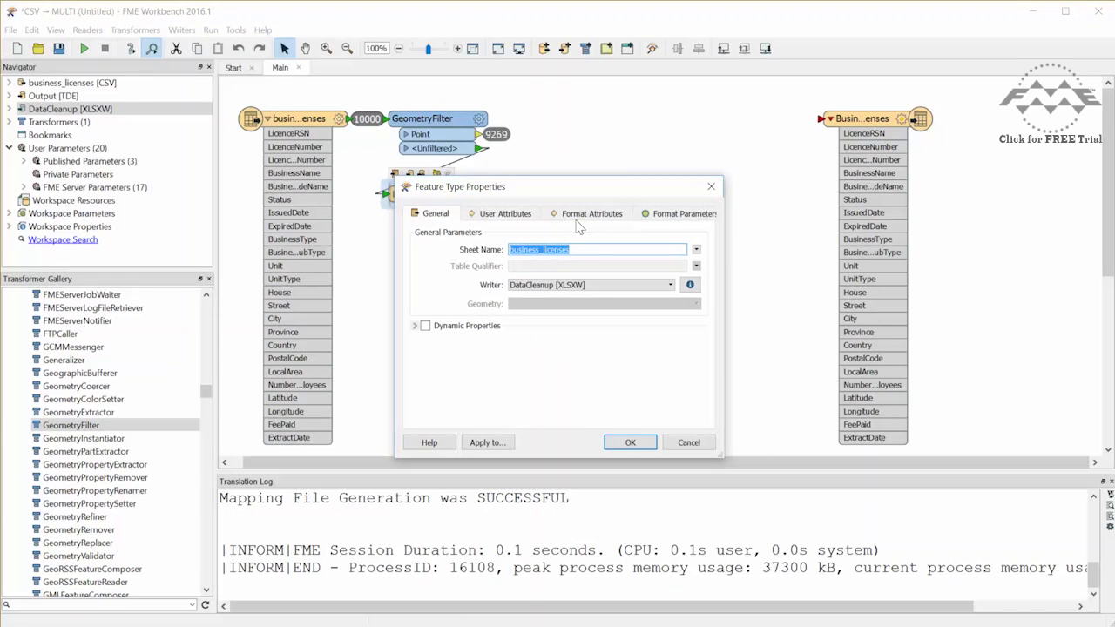
type("Missing Latitude Longitude")
left_click(624, 442)
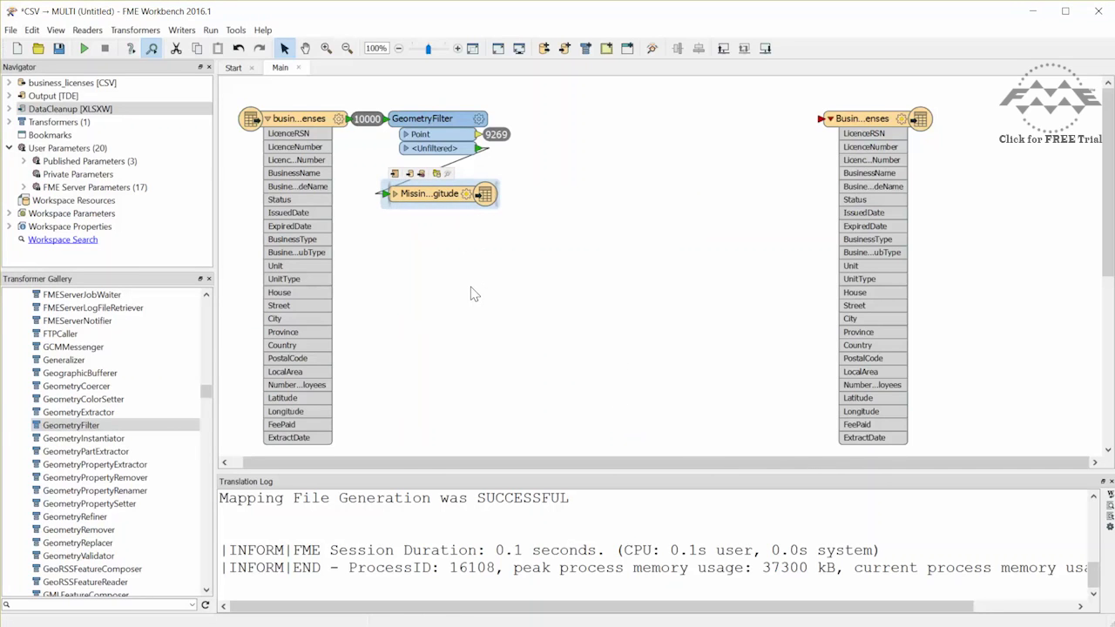
left_click(568, 108)
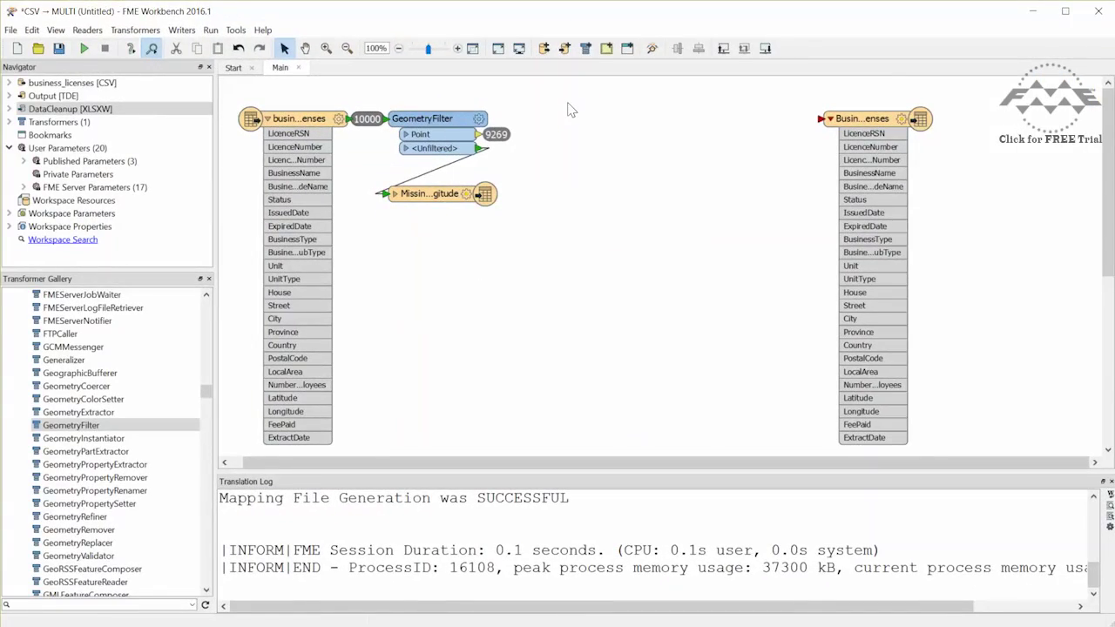
Add an AttributeValidator on the Point output requiring PostalCode to have a value.
type("attributevali")
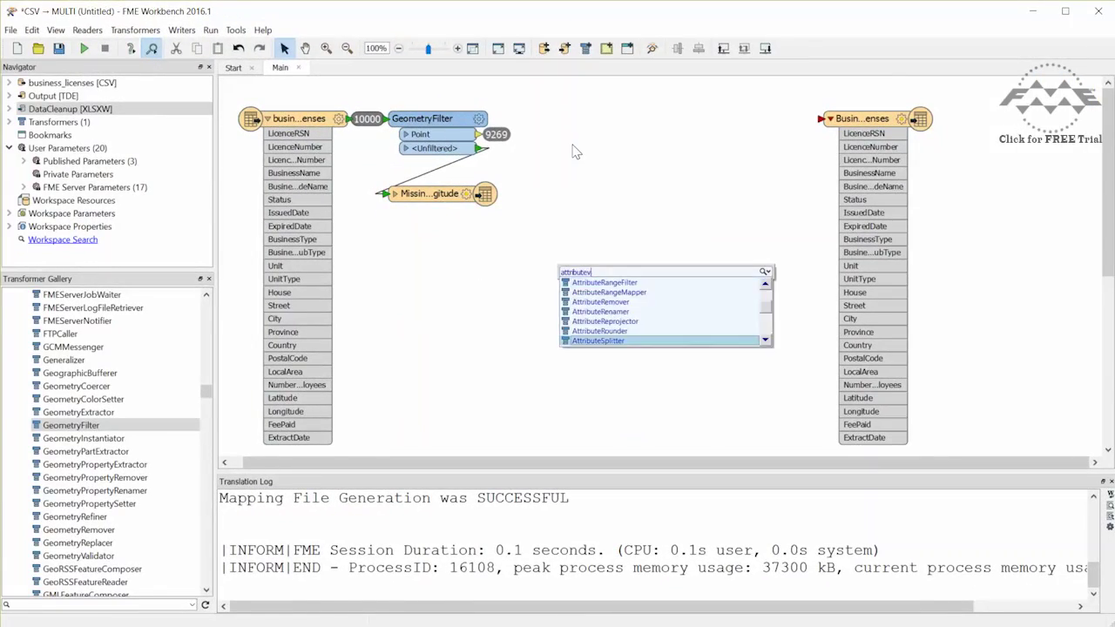
left_click(617, 283)
left_click_drag(623, 317, 516, 118)
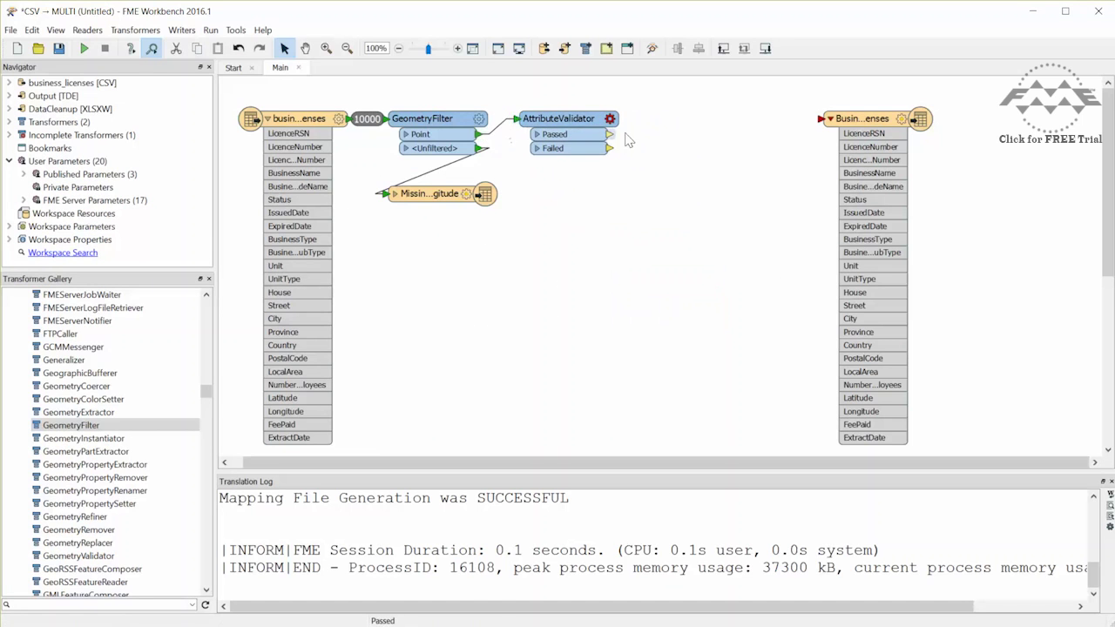
left_click(610, 119)
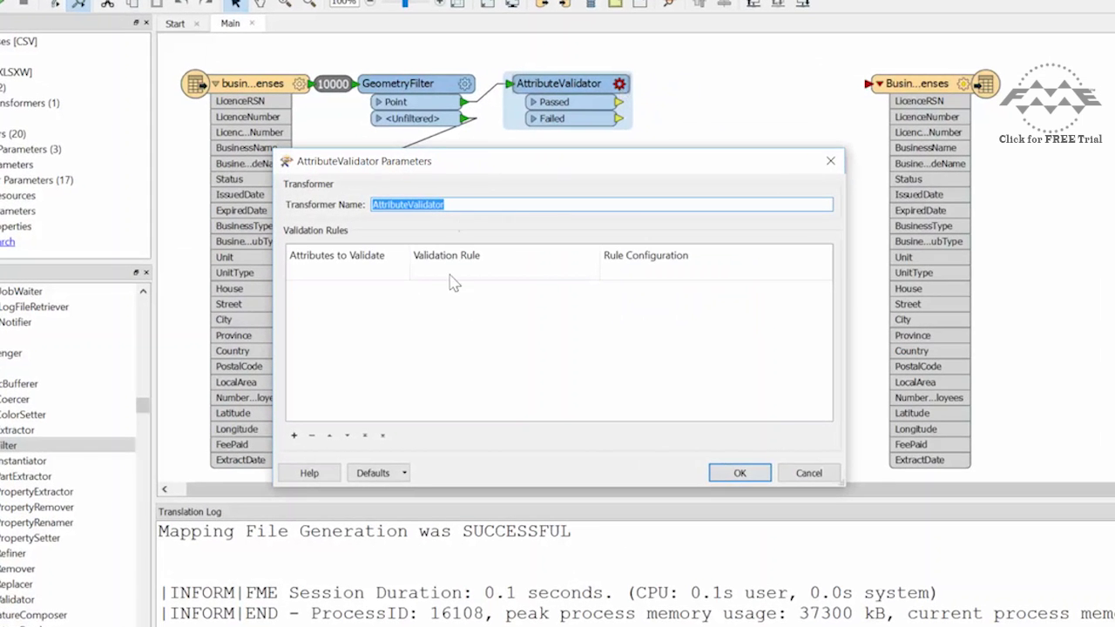
left_click(404, 274)
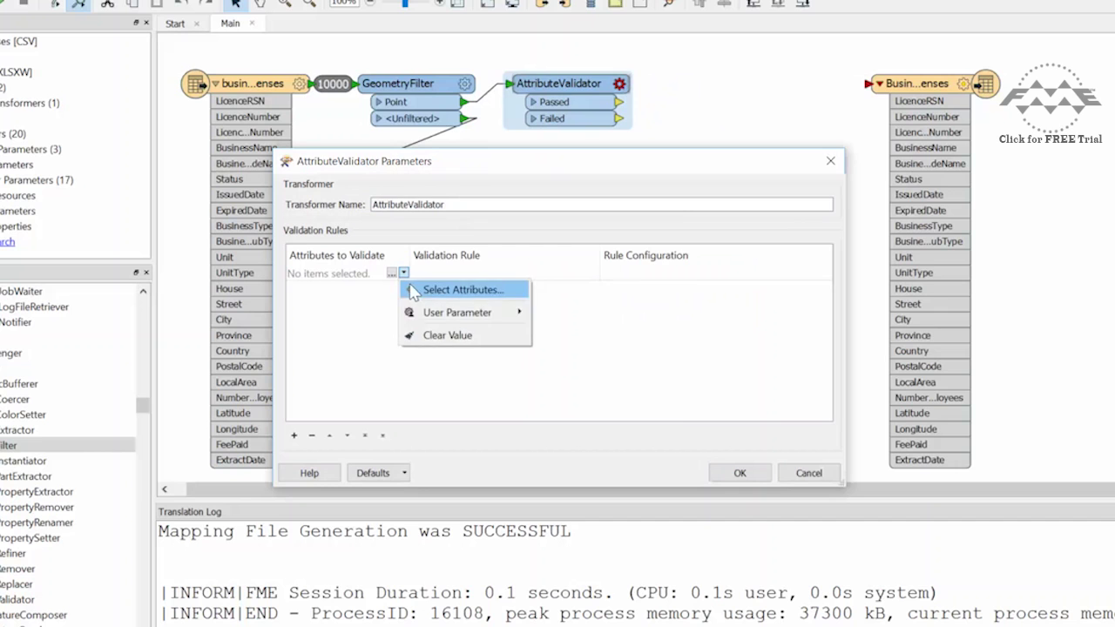
left_click(417, 289)
left_click_drag(676, 294, 668, 323)
left_click(513, 311)
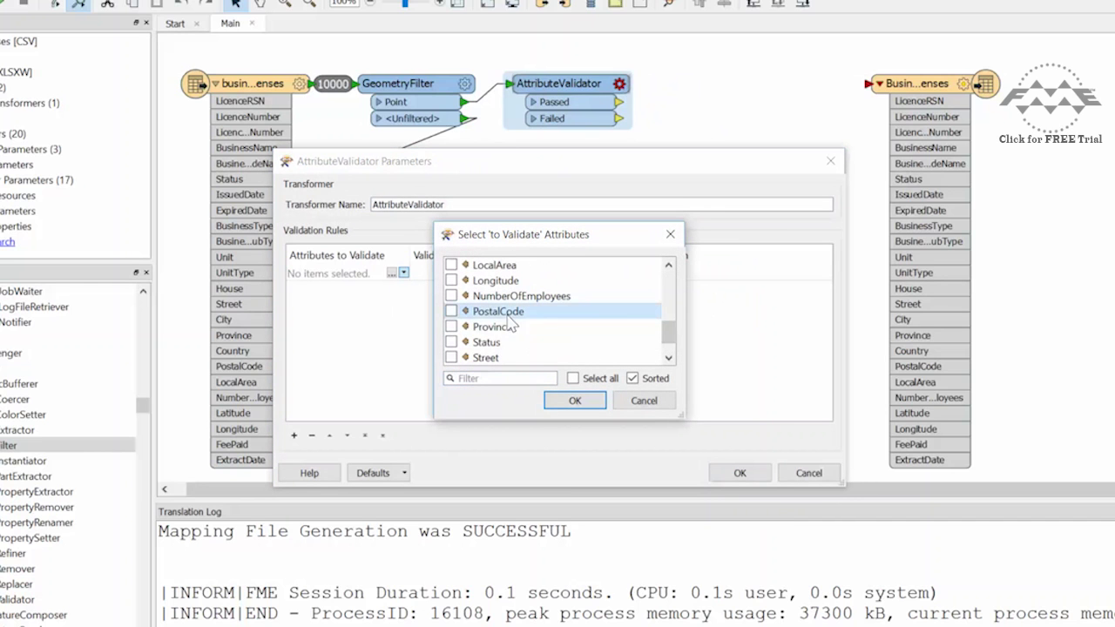
left_click(562, 402)
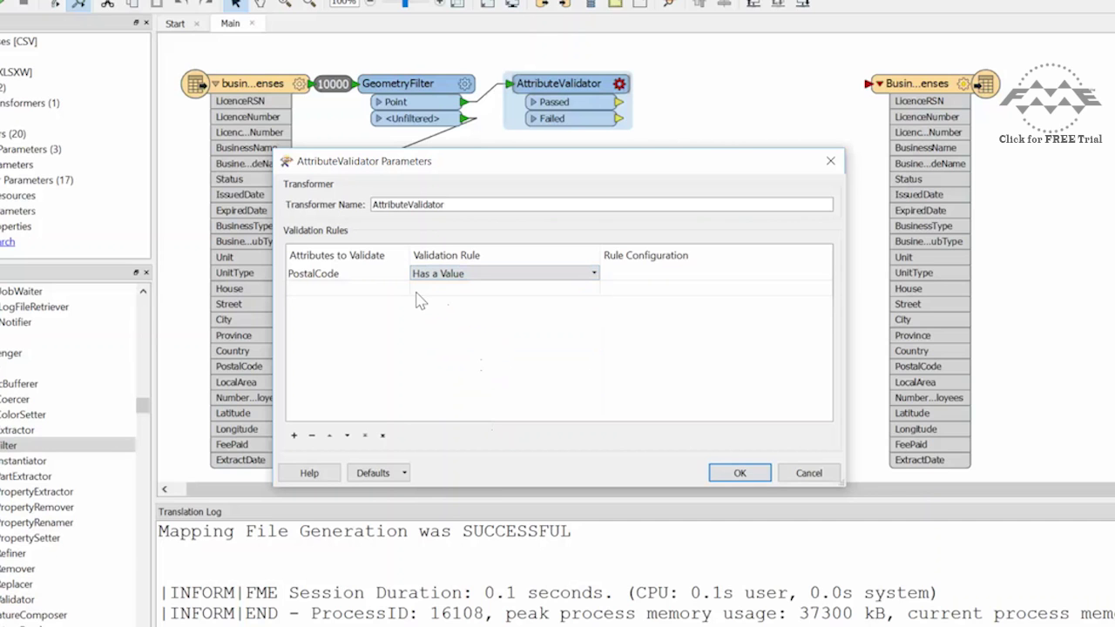
Add a String type rule for City, BusinessSubType, Country and ExpiredDate.
left_click(403, 288)
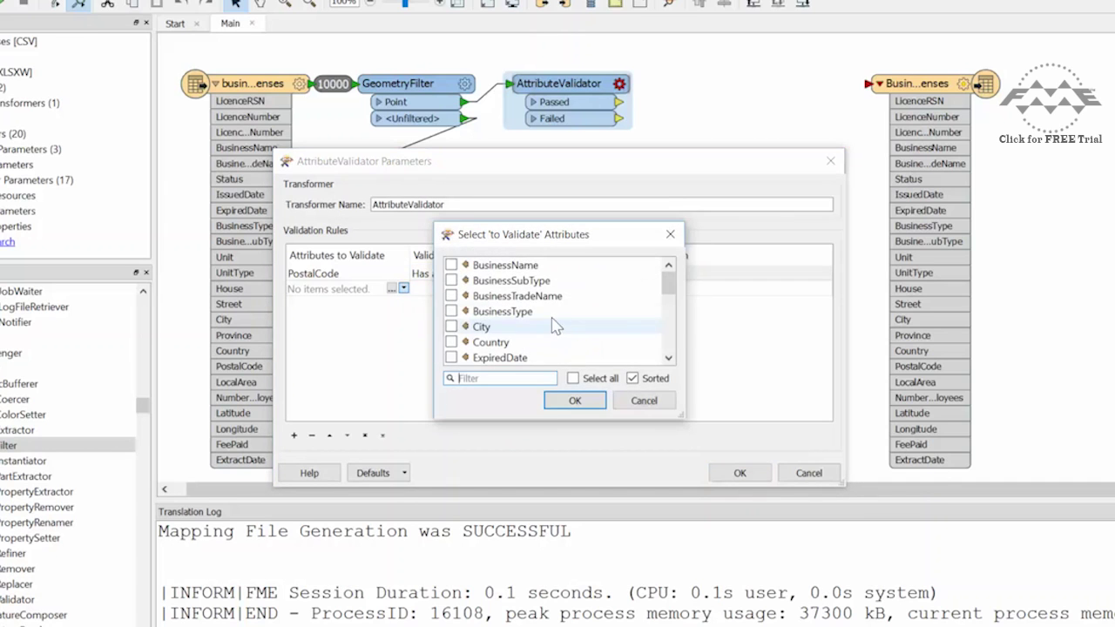
left_click(556, 326)
left_click(511, 280)
left_click(490, 342)
left_click(500, 358)
left_click(575, 401)
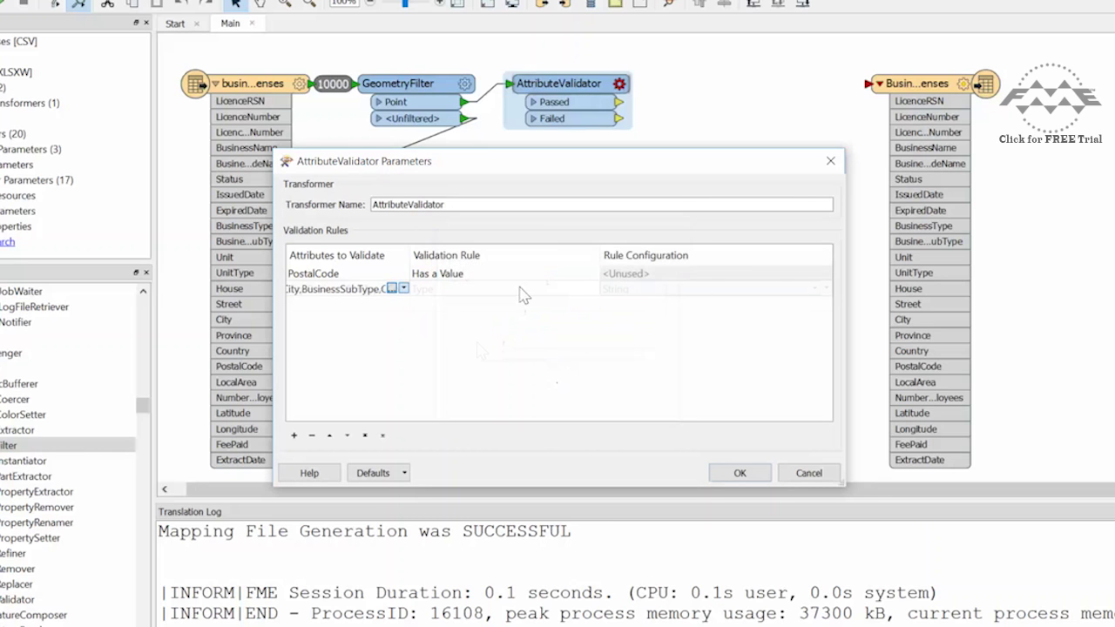
Add a Numeric type rule for NumberOfEmployees and save the validation rules.
left_click(348, 304)
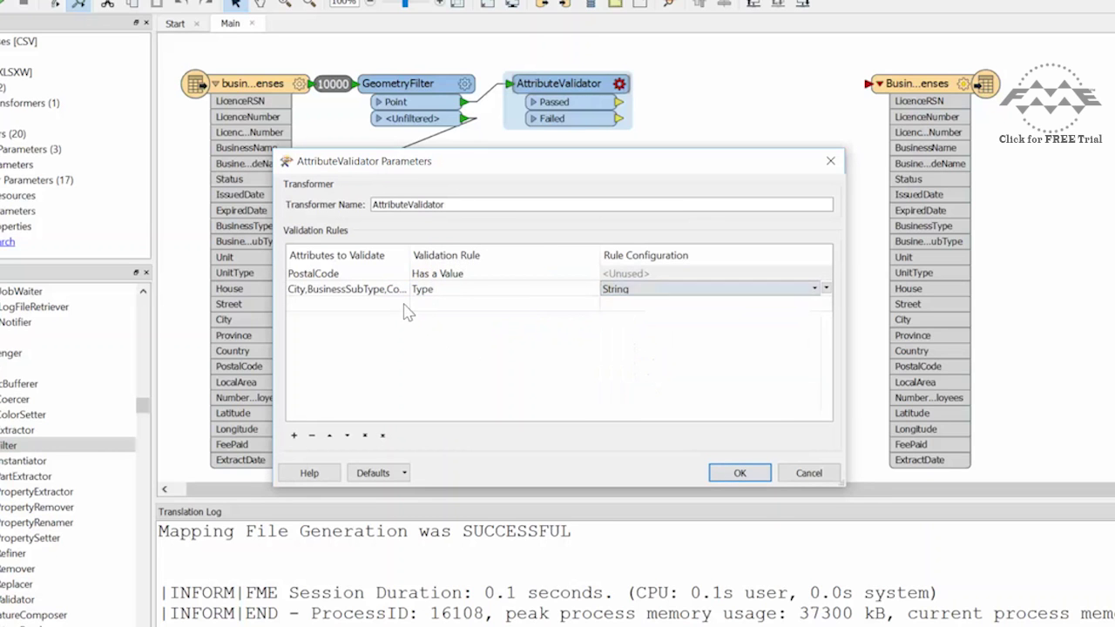
left_click(403, 304)
left_click(460, 319)
left_click_drag(668, 290, 667, 323)
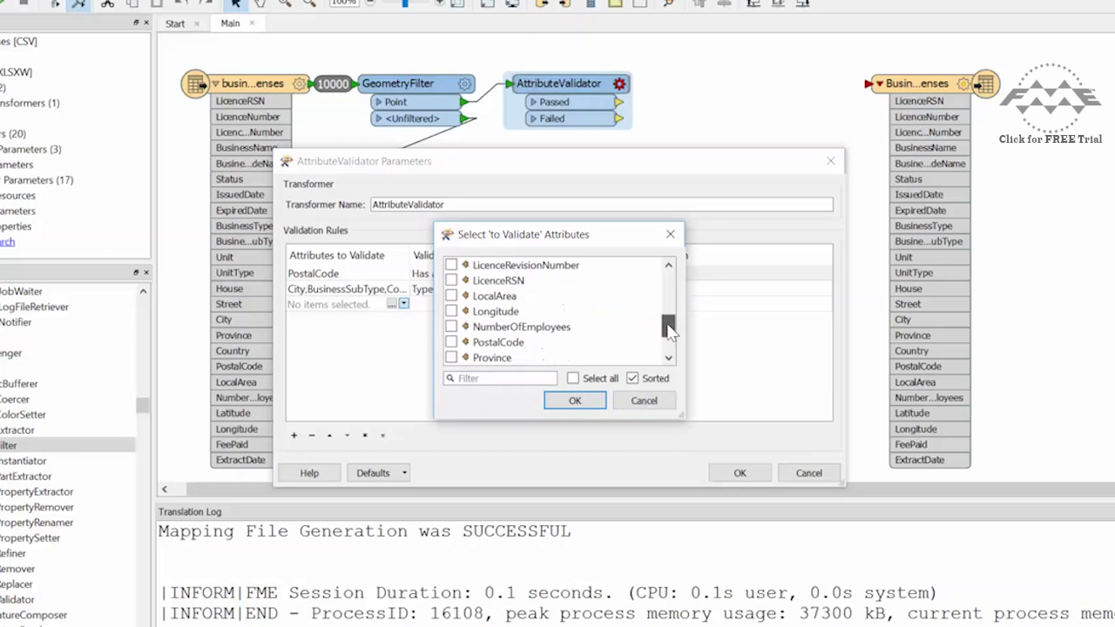
left_click(451, 327)
left_click(575, 401)
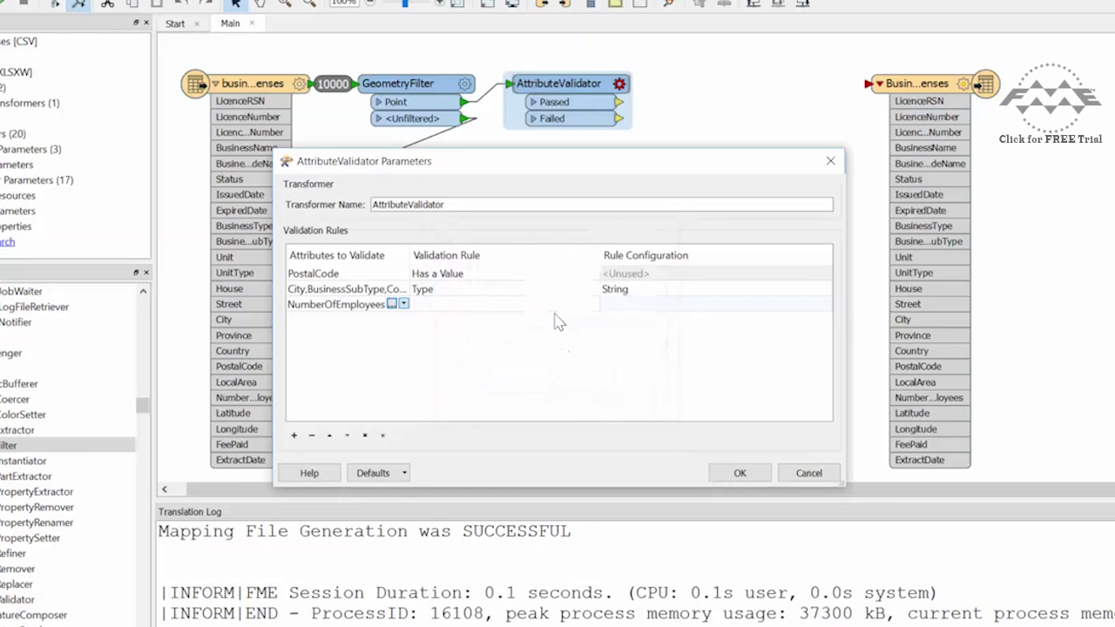
left_click(739, 475)
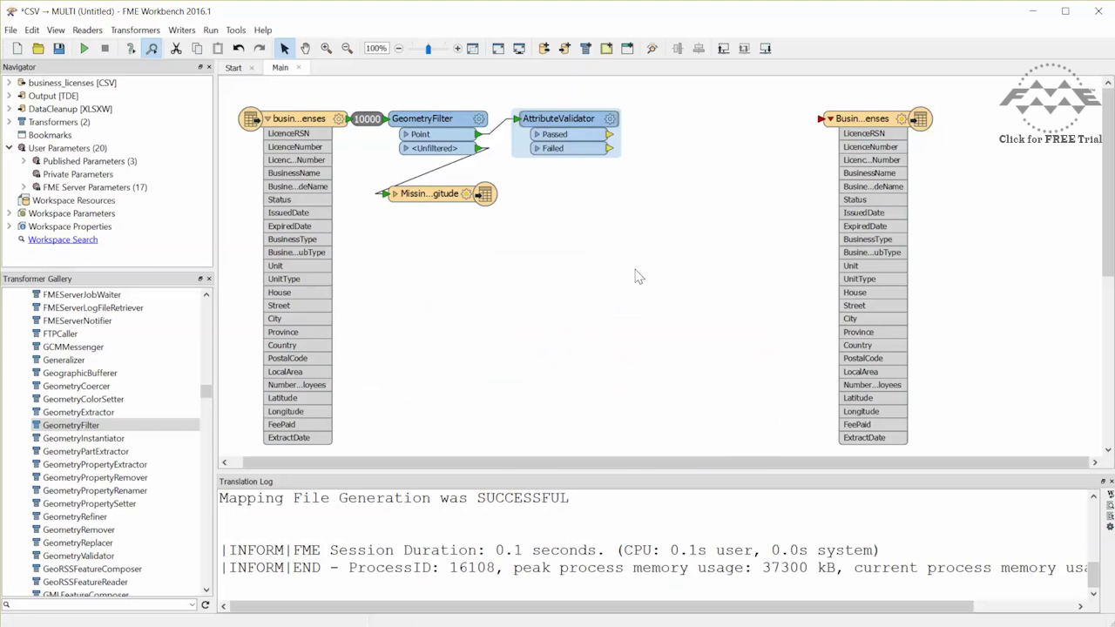
right_click(580, 181)
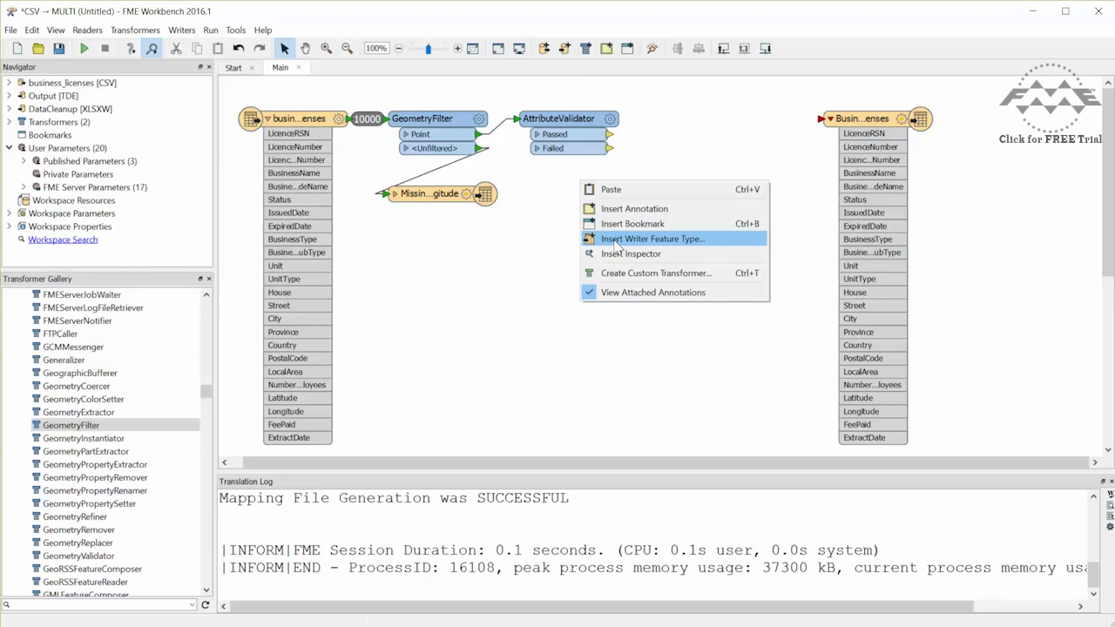
Add an Excel output sheet named 'Failed Validation' and route the AttributeValidator's Failed features into it.
left_click(615, 241)
type("Failed Va")
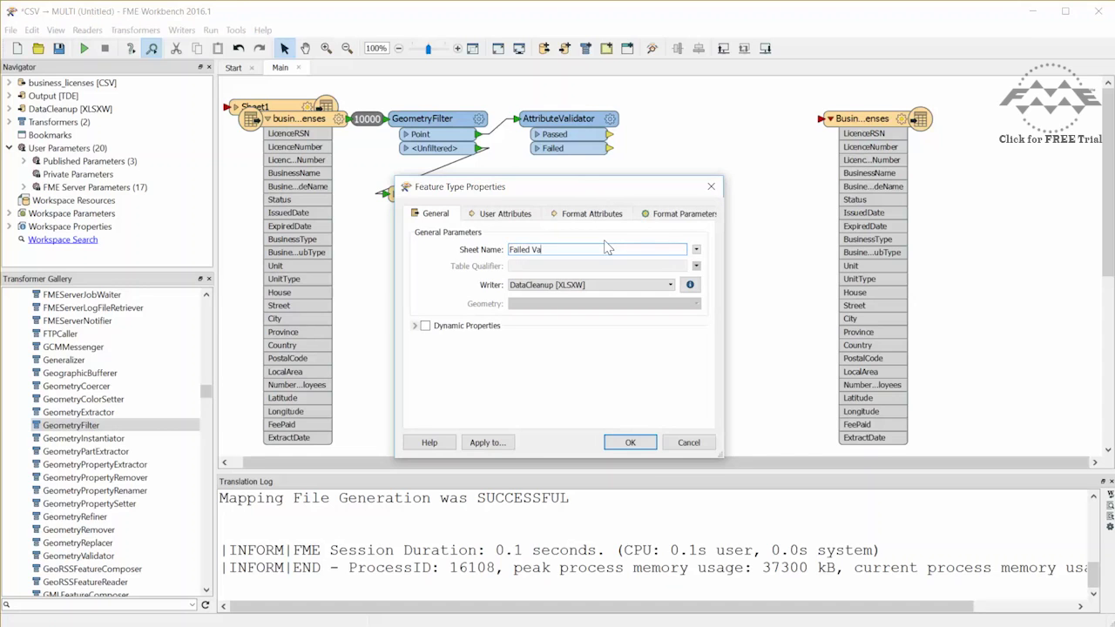
type("lidation")
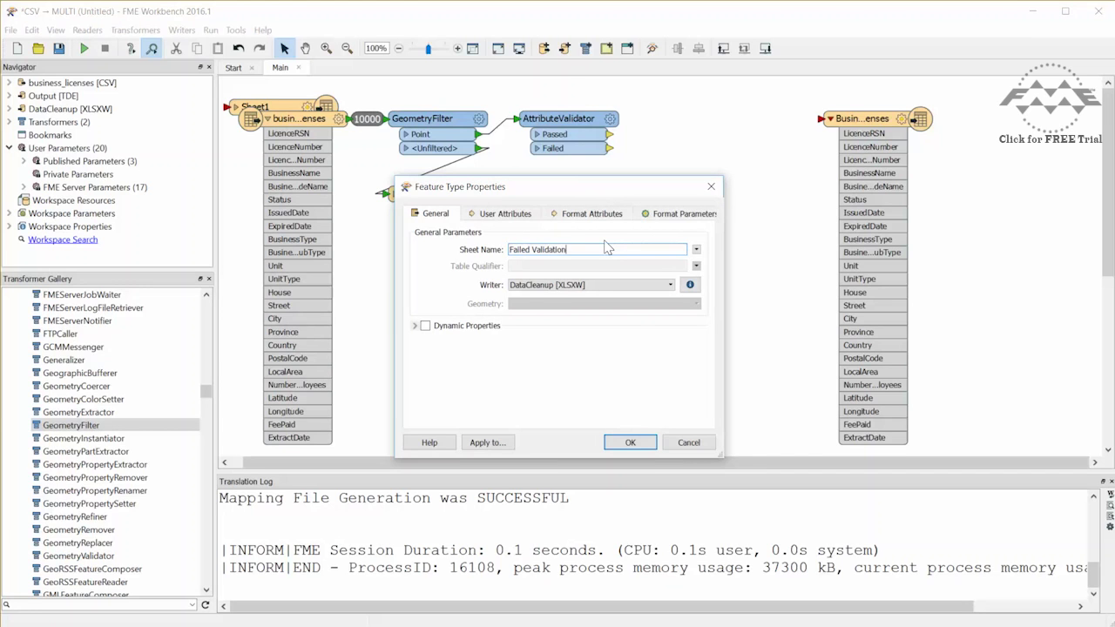
left_click(630, 444)
scroll(1080, 229, "up", 2)
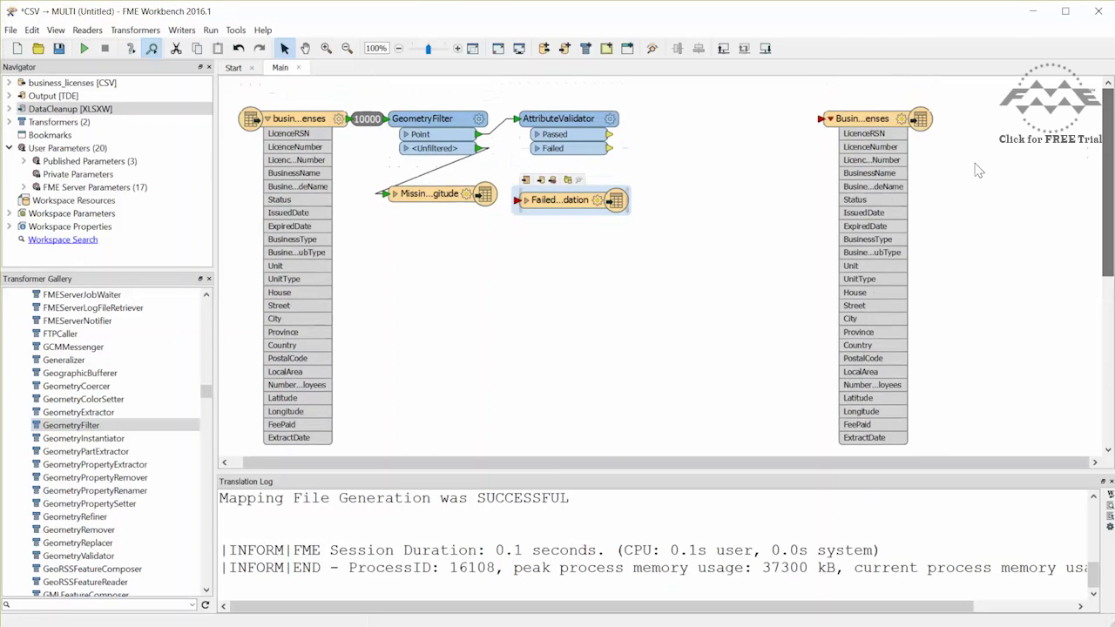
left_click_drag(609, 148, 517, 199)
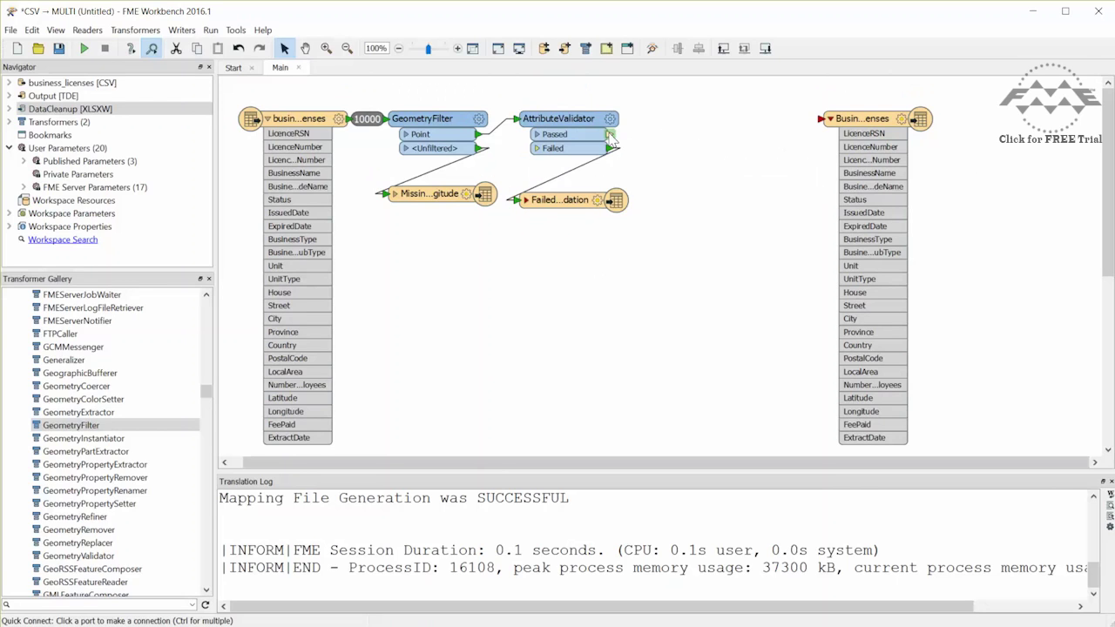
Add a SubstringExtractor on PostalCode with End Index 2 into PostCodeTrimmed, followed by an AttributeManager.
type("subst")
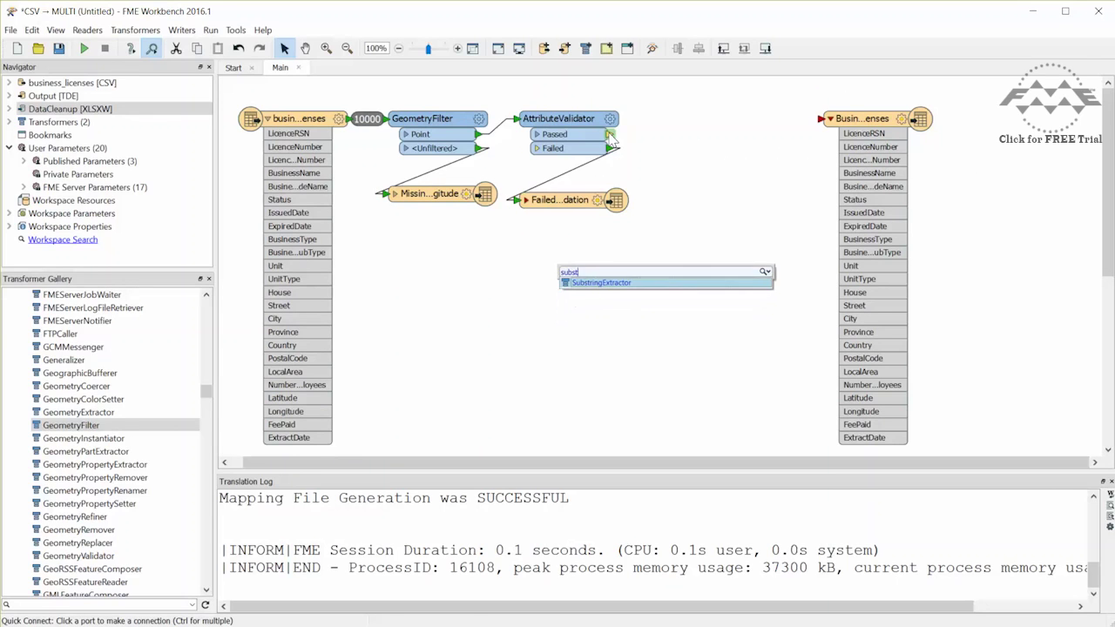
key("Return")
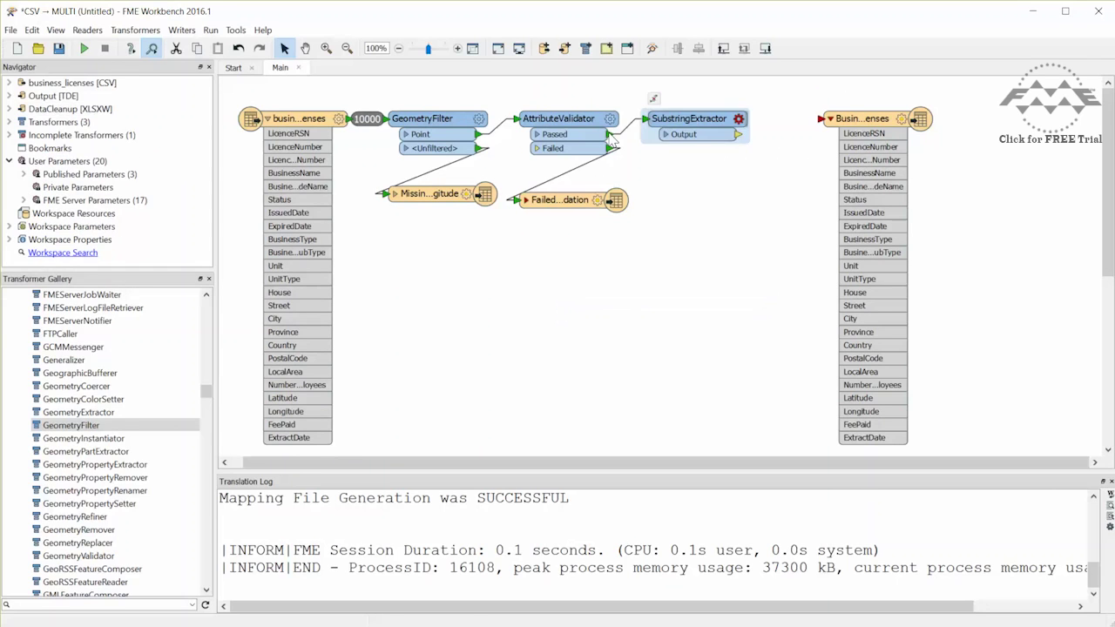
left_click(739, 119)
left_click(666, 314)
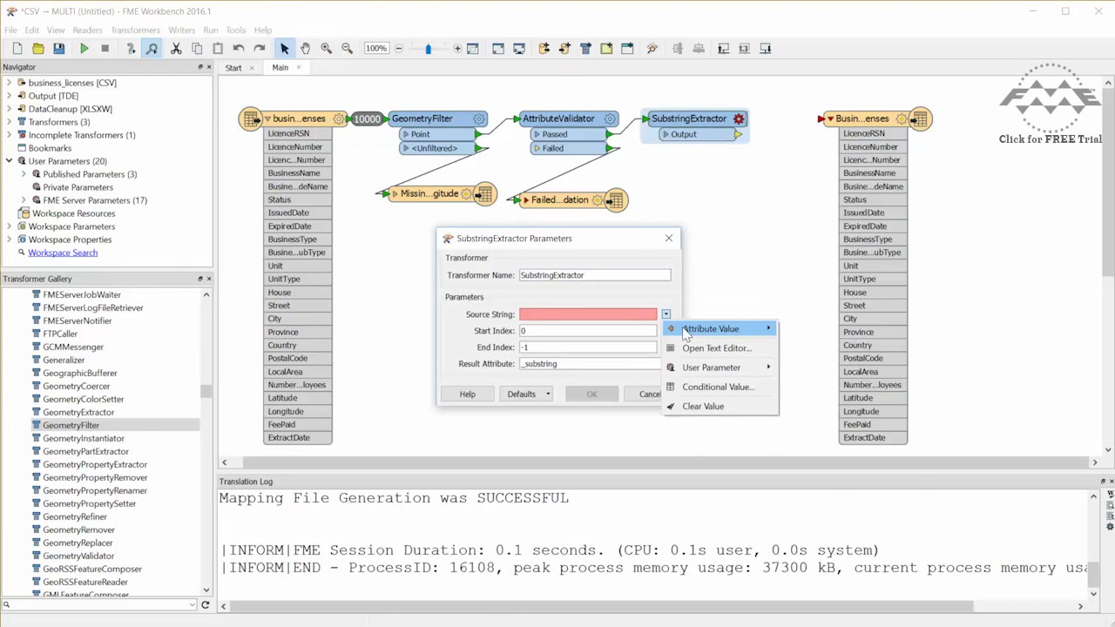
mouse_move(689, 329)
left_click(801, 616)
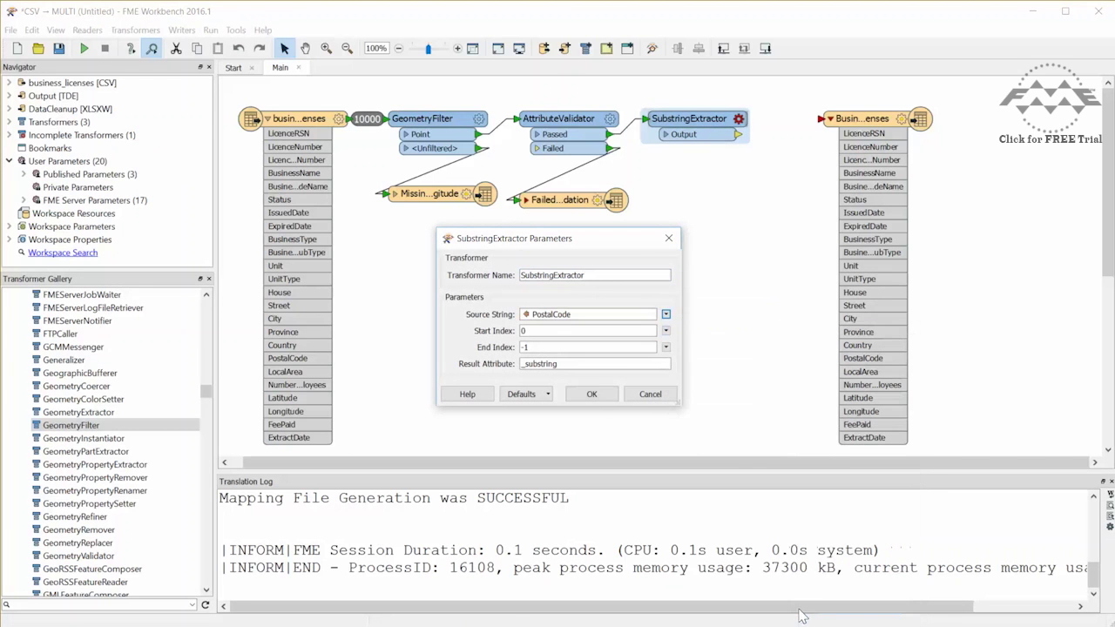
double_click(593, 348)
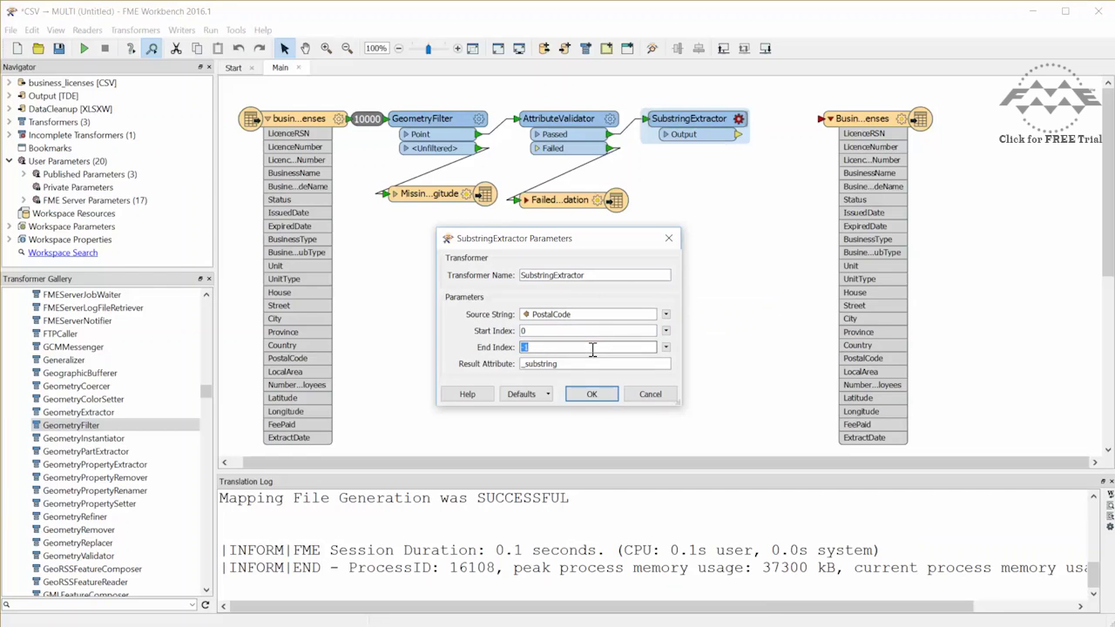
type("2")
double_click(591, 365)
type("PostCode")
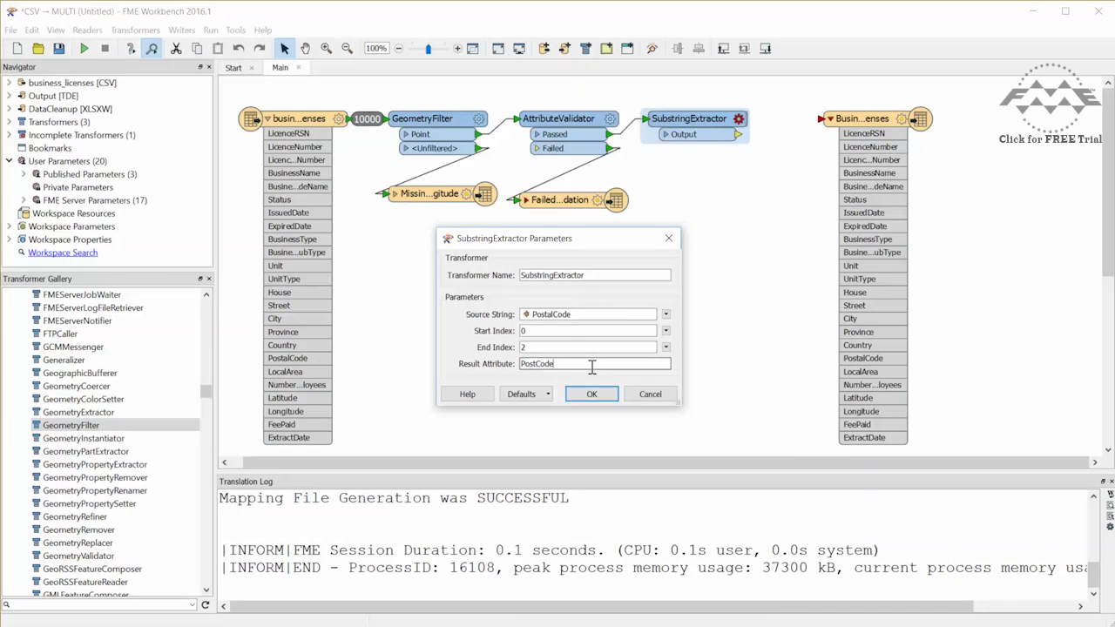
type("Trimmed")
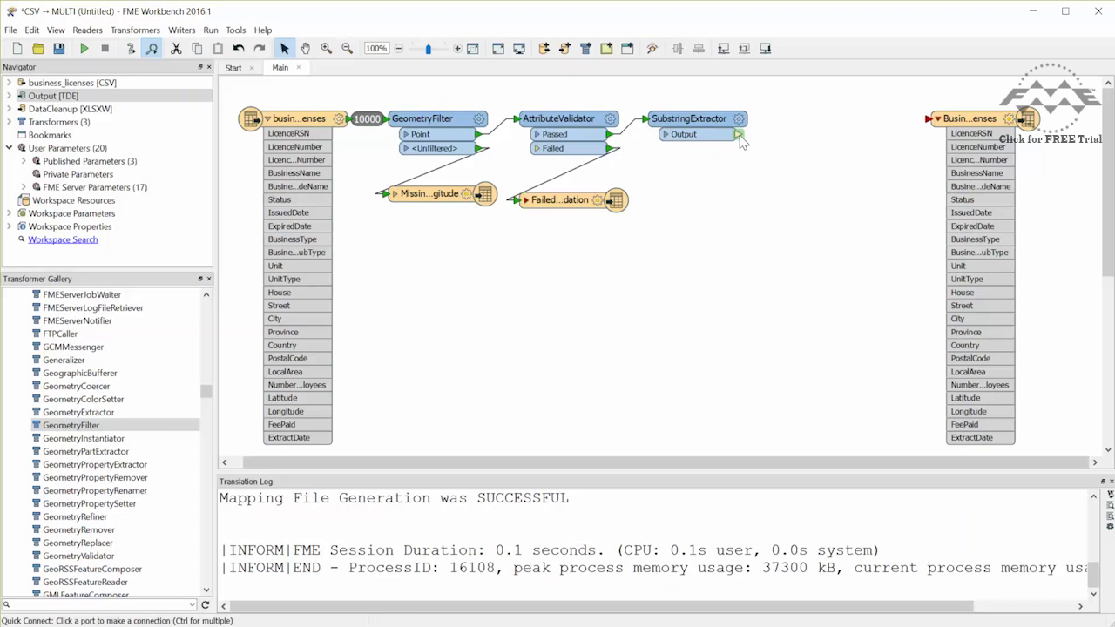
type("attributemana")
key("Return")
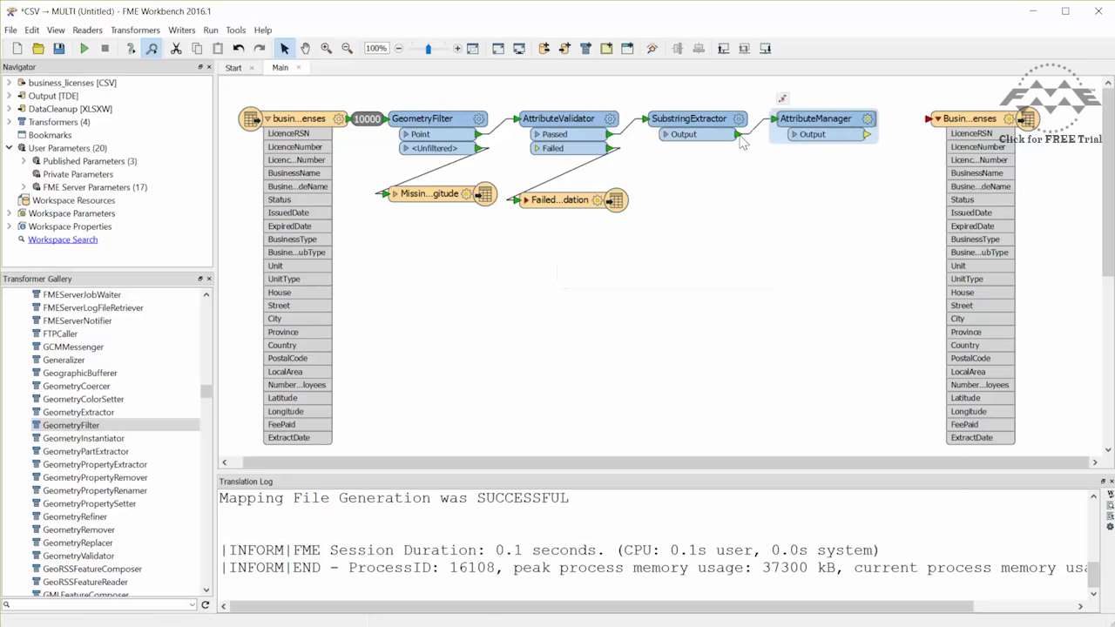
Set the AttributeManager to remove Latitude, Longitude and _fme_validation_message.
left_click(868, 125)
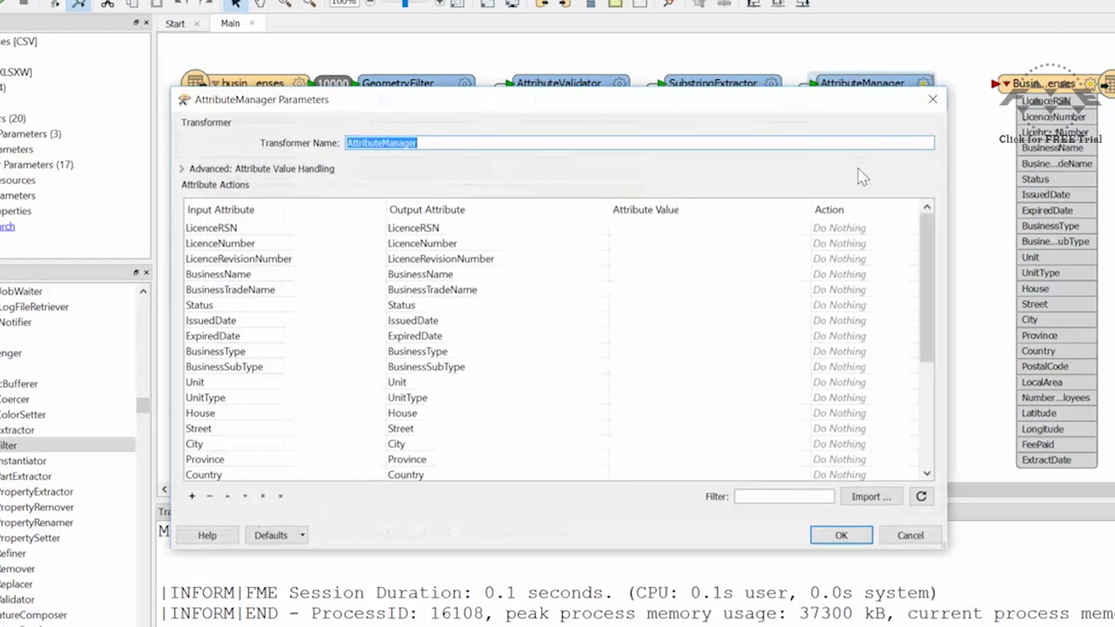
left_click_drag(870, 297, 835, 398)
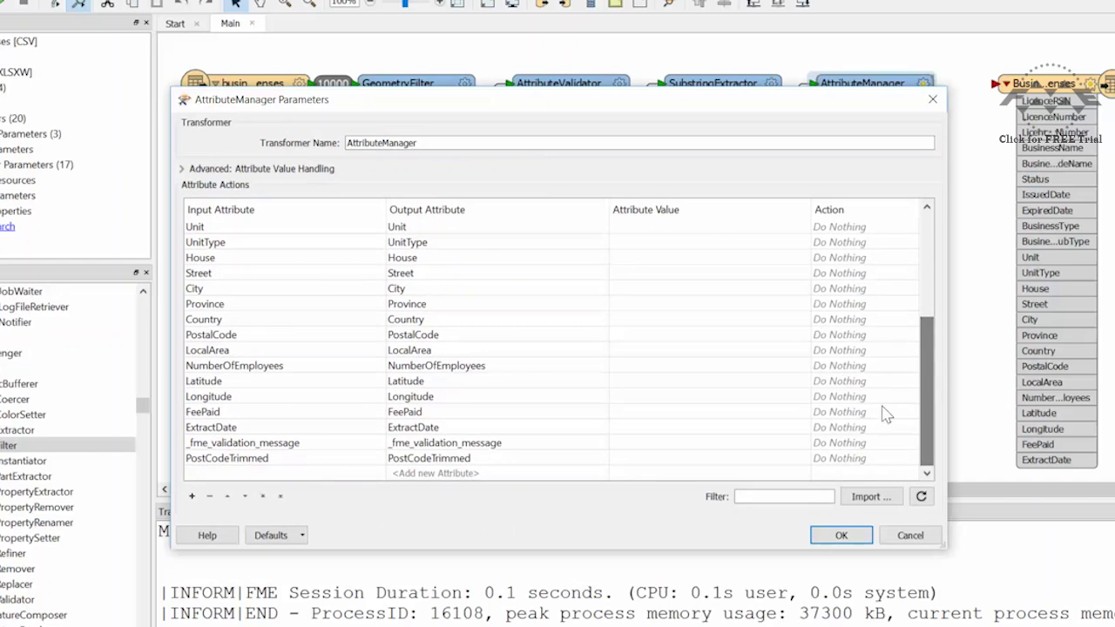
left_click(889, 380)
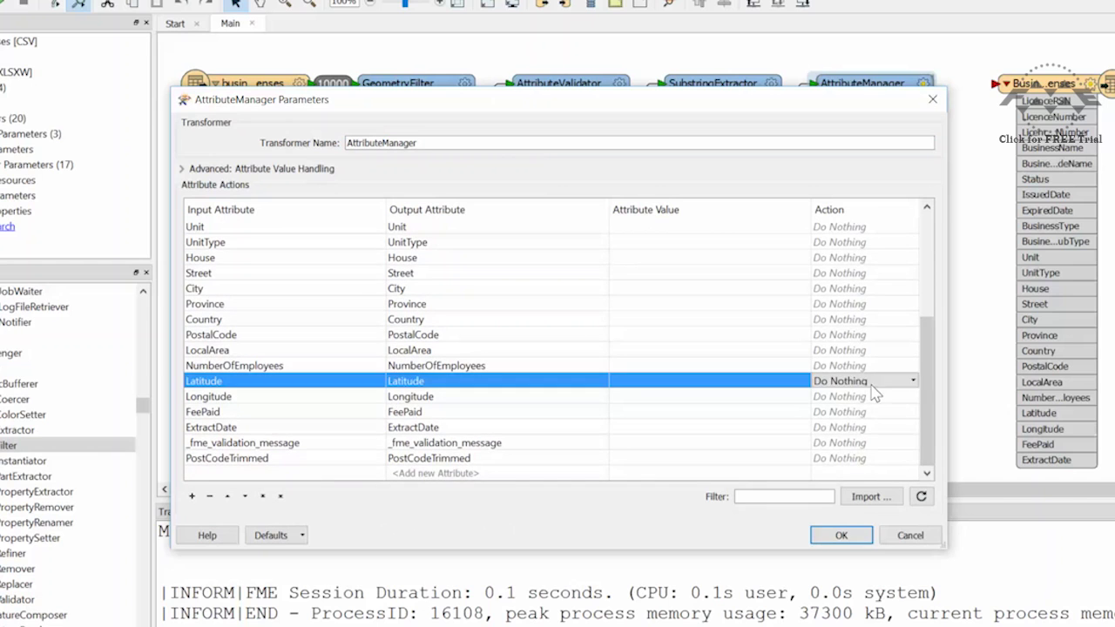
left_click(911, 381)
left_click(858, 438)
left_click(910, 397)
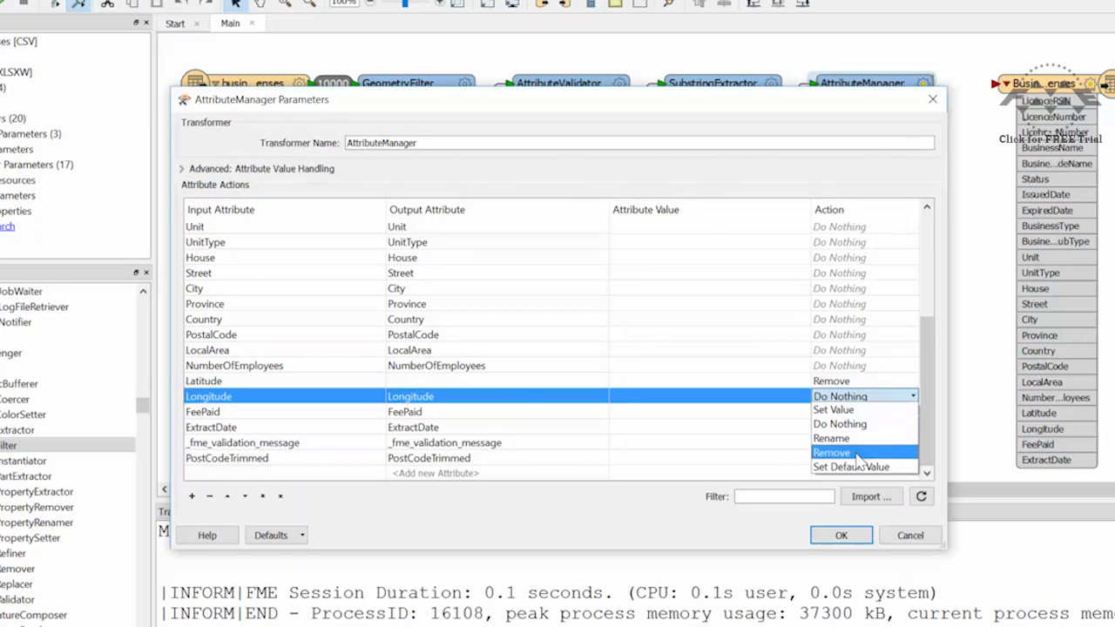
left_click(858, 453)
left_click(858, 443)
left_click(910, 443)
left_click(859, 499)
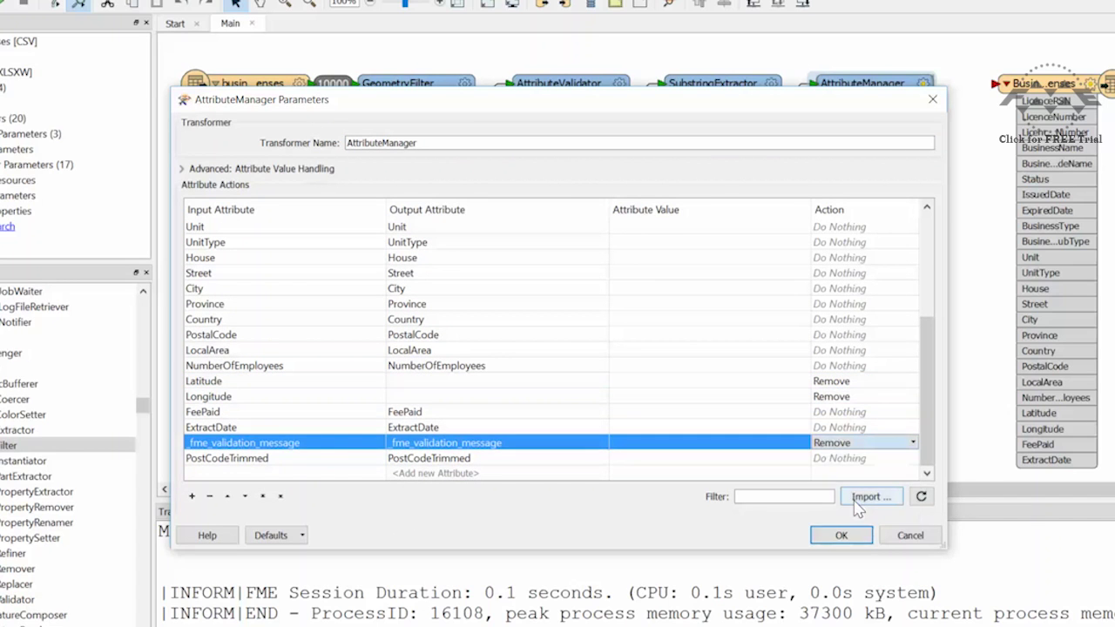
Give FeePaid a conditional value that outputs 0.0 when FeePaid is empty.
left_click(787, 412)
left_click(805, 412)
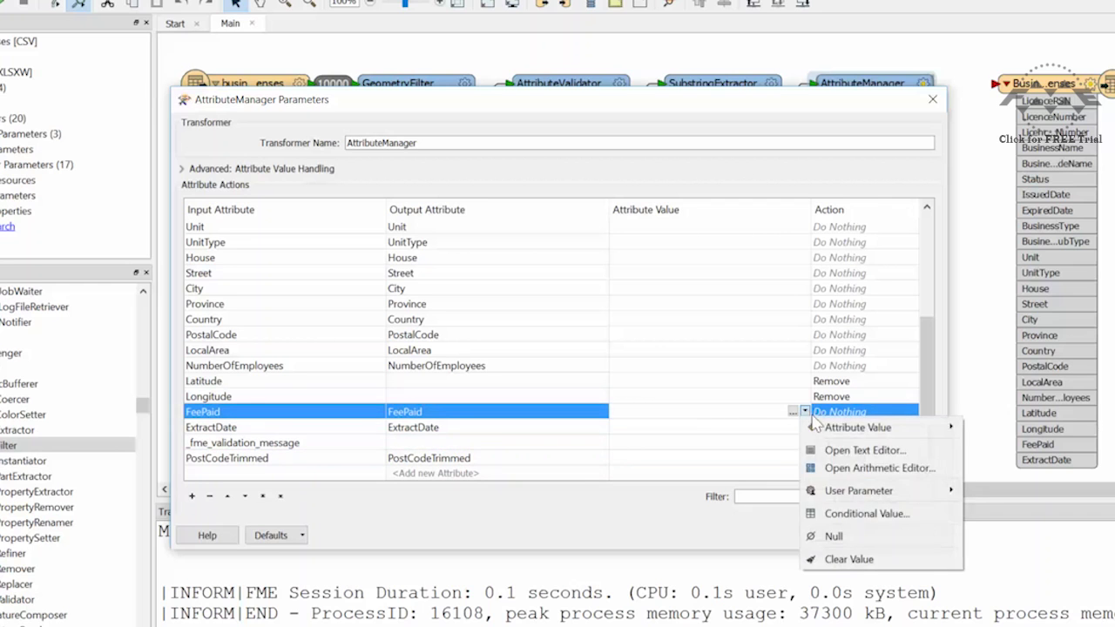
left_click(867, 513)
left_click(563, 293)
left_click(483, 320)
left_click(482, 319)
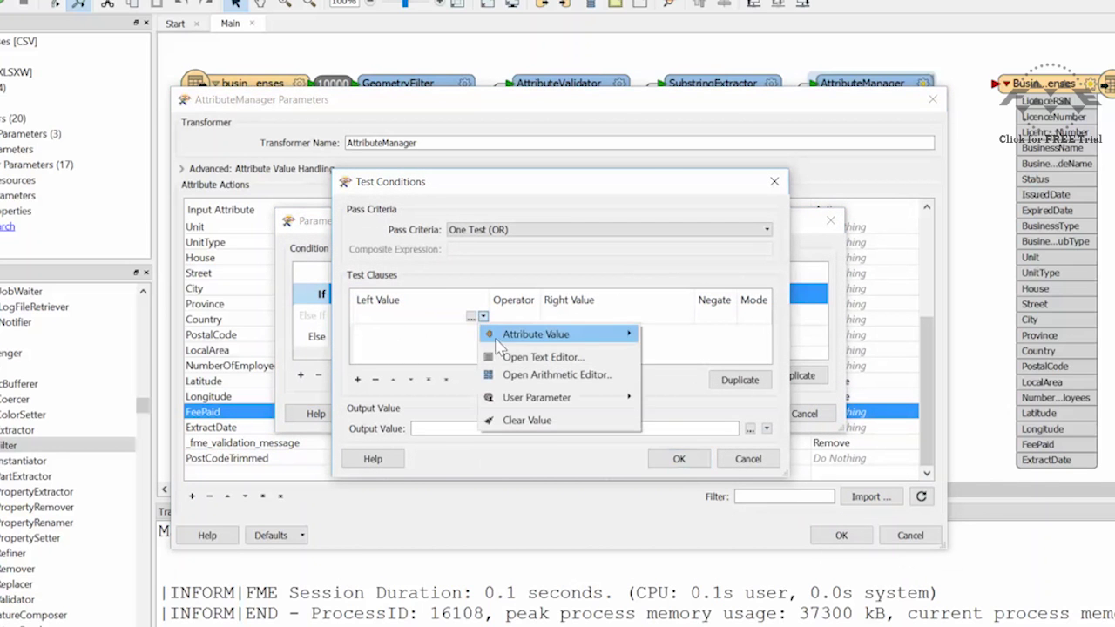
mouse_move(545, 332)
left_click(676, 495)
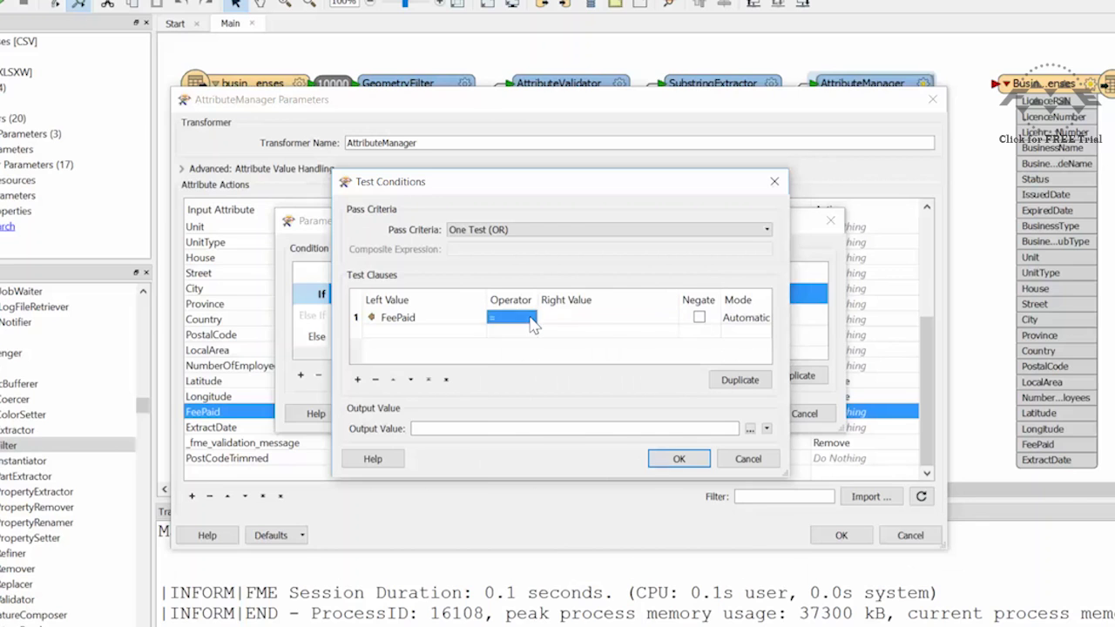
left_click(533, 324)
left_click(527, 572)
left_click(664, 466)
left_click(669, 296)
type("0.")
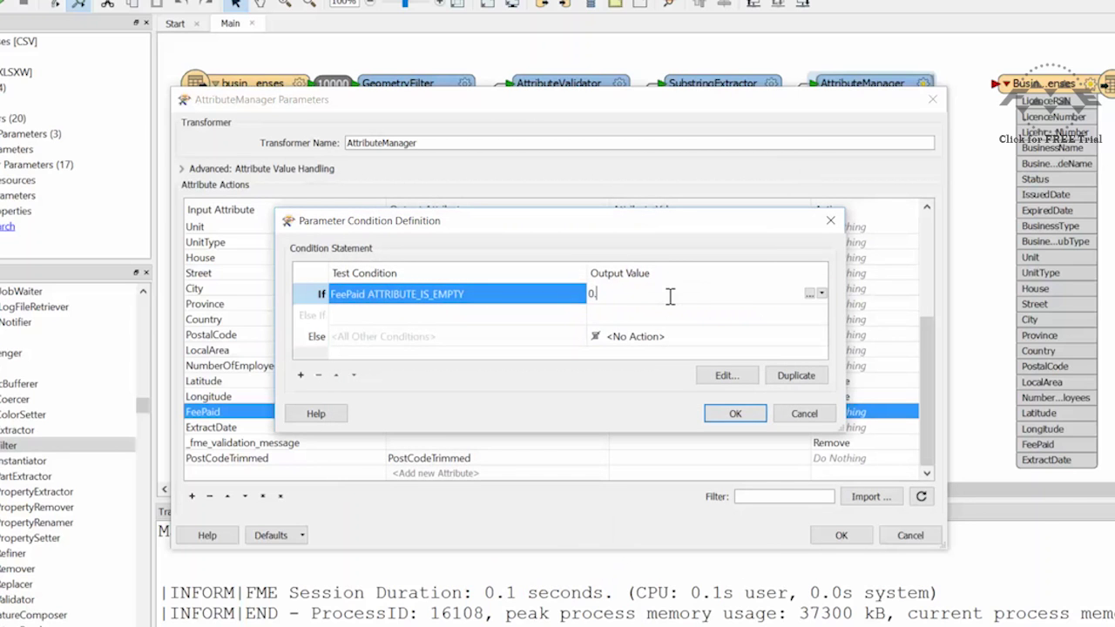
type("0")
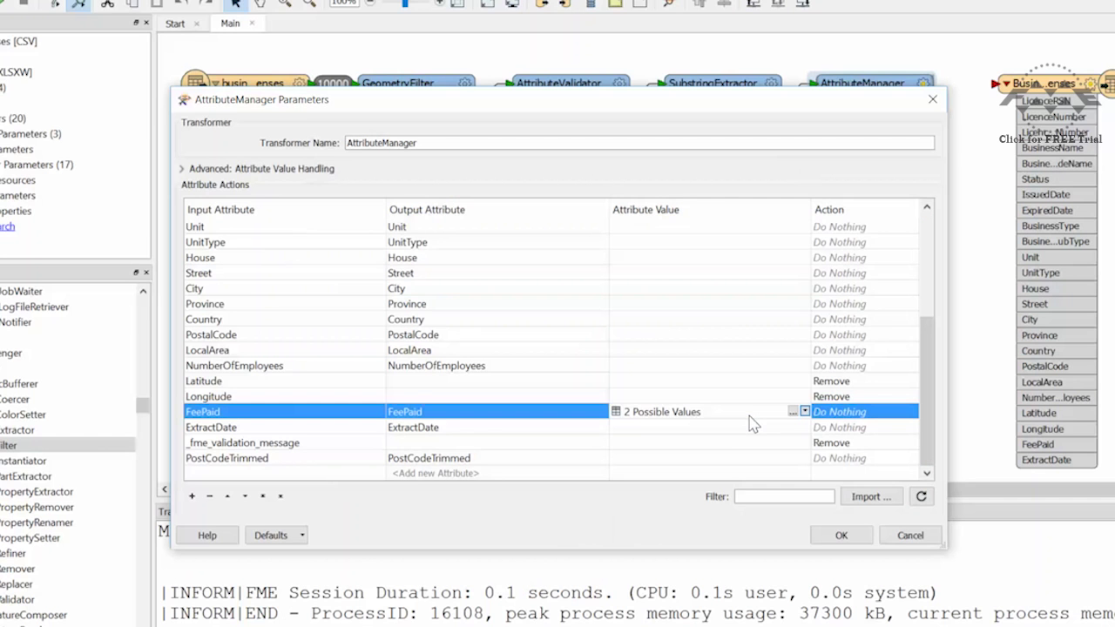
Add a new BusinessDisplayName attribute with a conditional value.
left_click(565, 473)
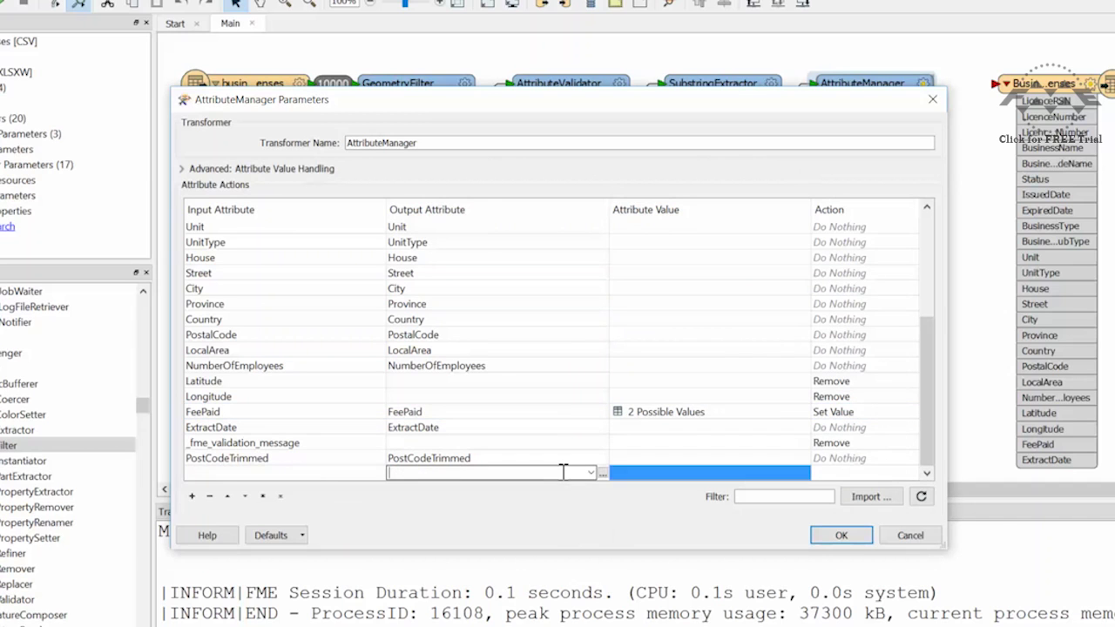
type("BusinessDisplayName")
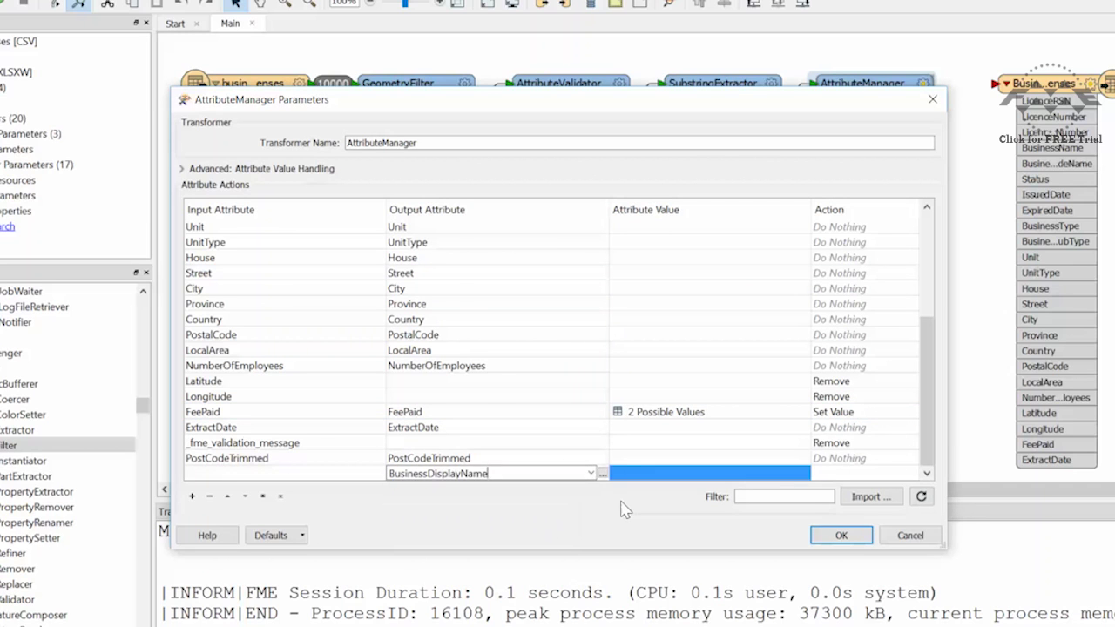
left_click(622, 507)
left_click(714, 460)
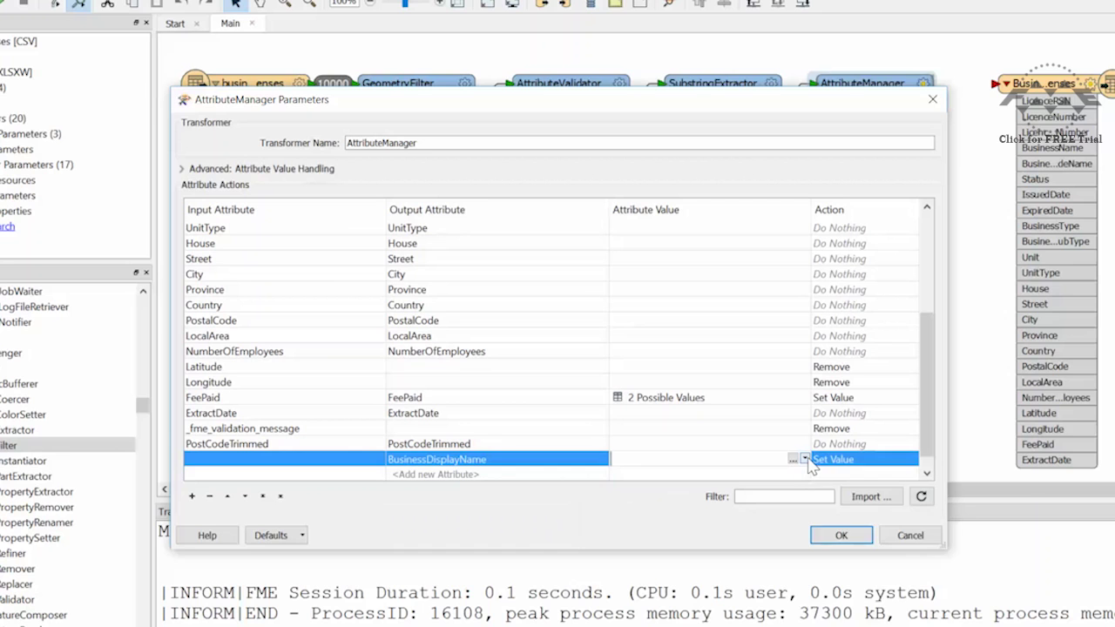
left_click(804, 459)
left_click(821, 561)
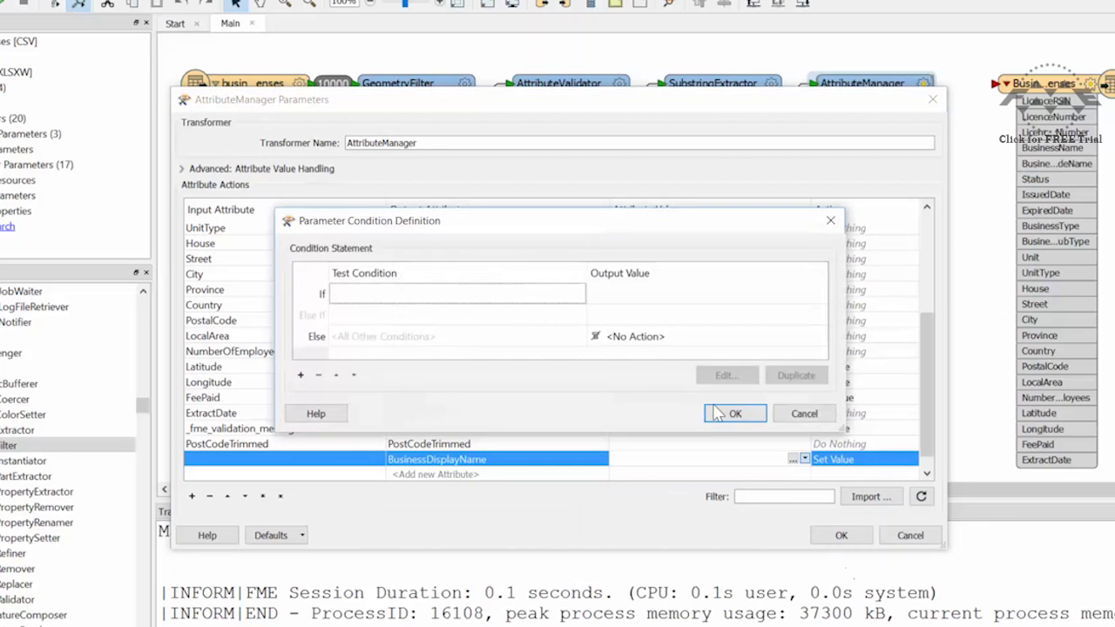
Make BusinessDisplayName output BusinessTradeName when BusinessTradeName has a value.
left_click(585, 299)
left_click(483, 318)
mouse_move(507, 333)
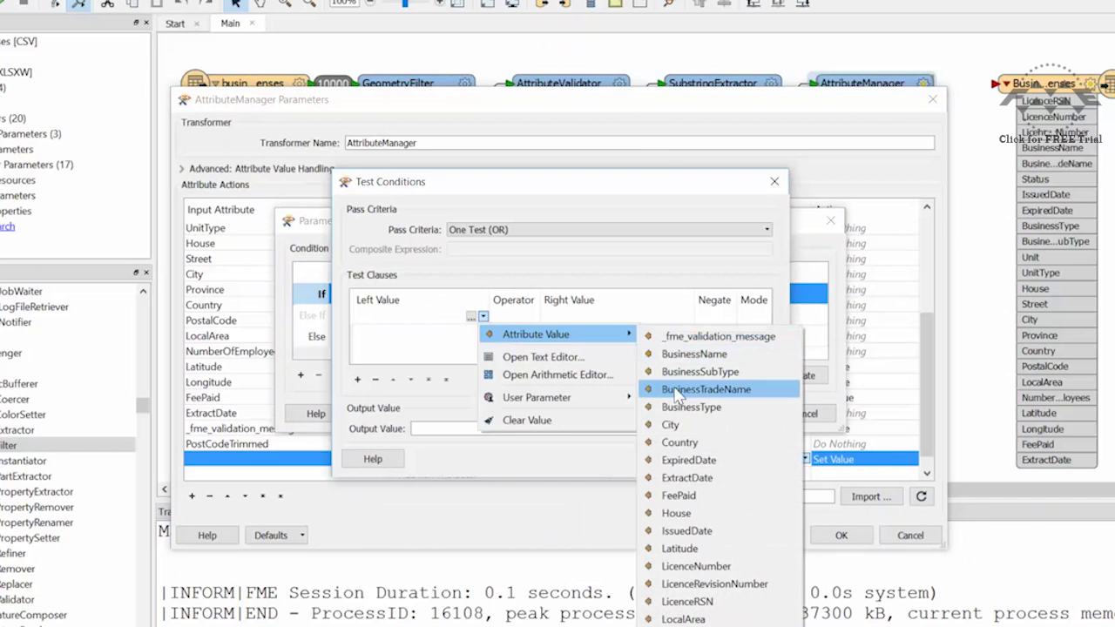
left_click(678, 388)
left_click(530, 320)
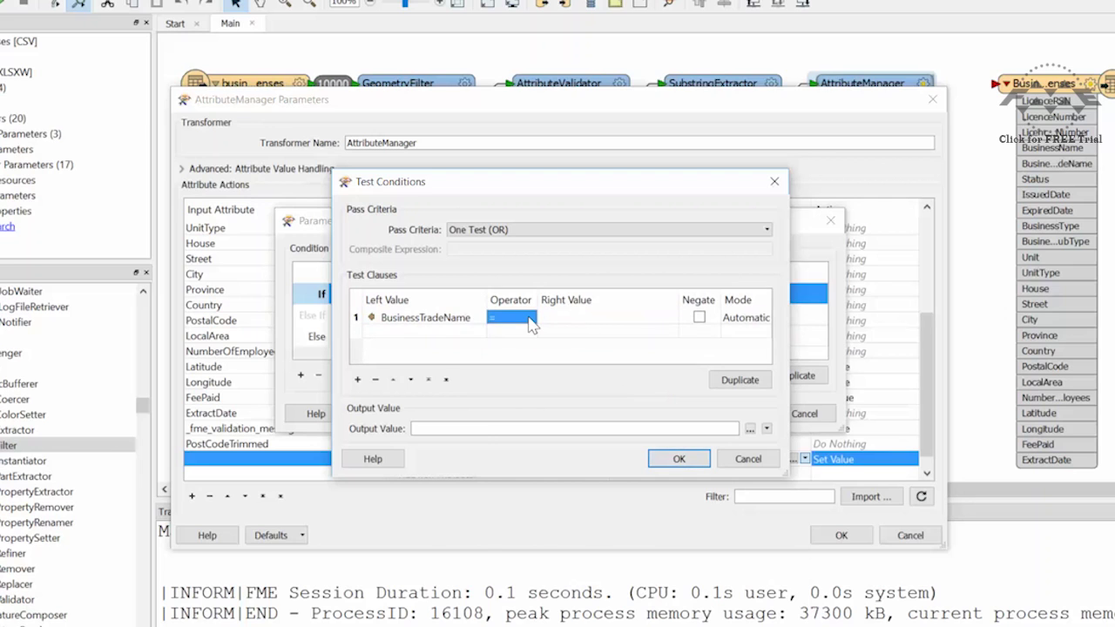
left_click(531, 320)
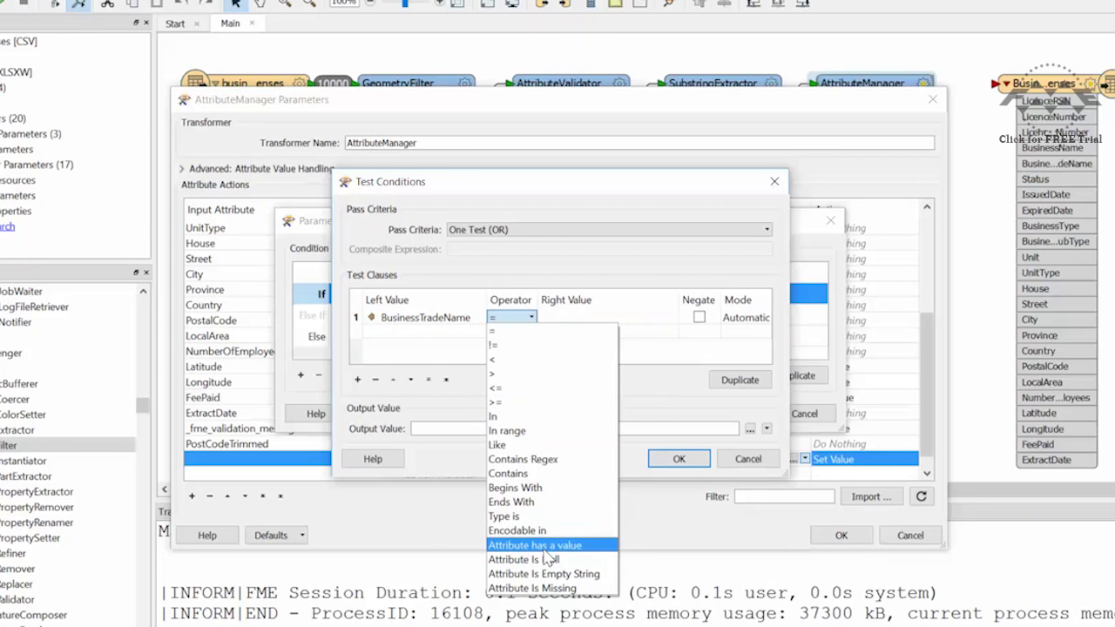
left_click(545, 546)
left_click(678, 460)
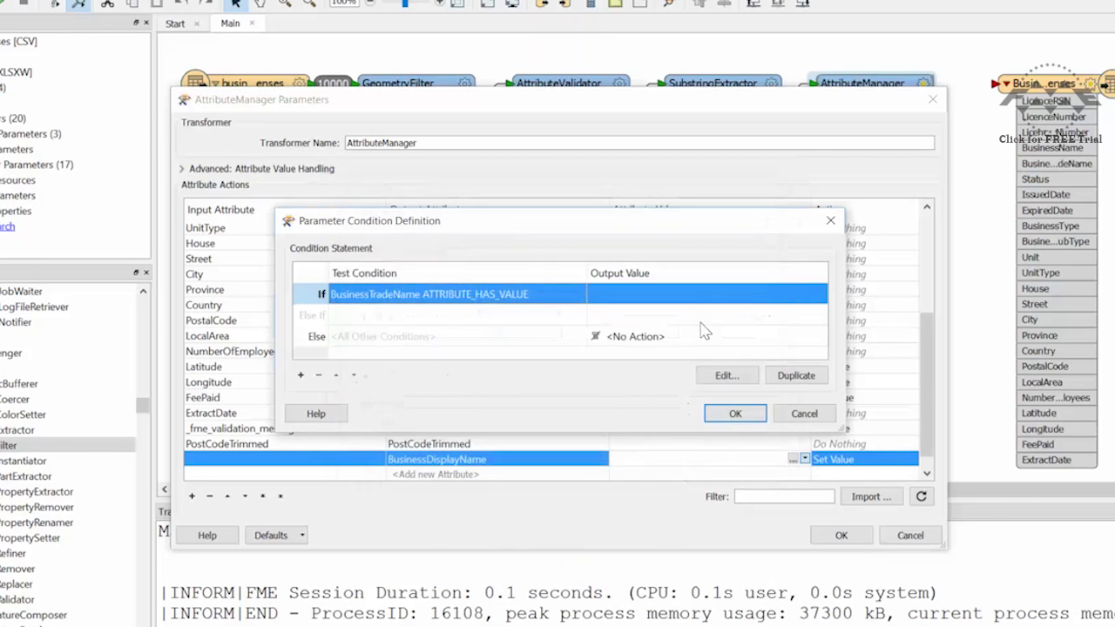
left_click(706, 300)
left_click(822, 294)
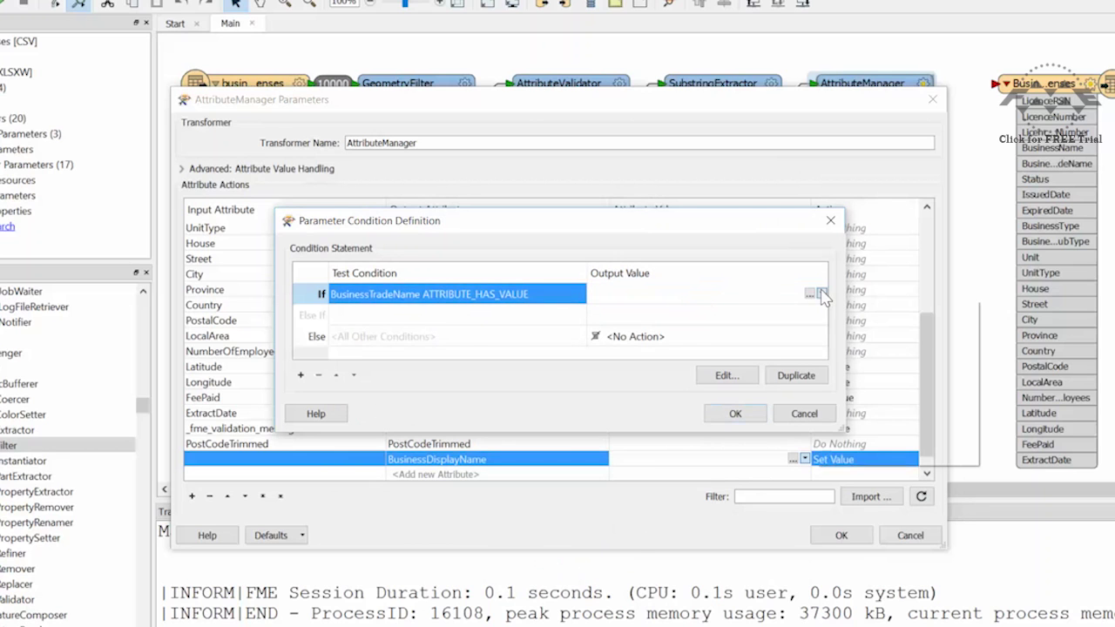
mouse_move(858, 312)
left_click(1021, 366)
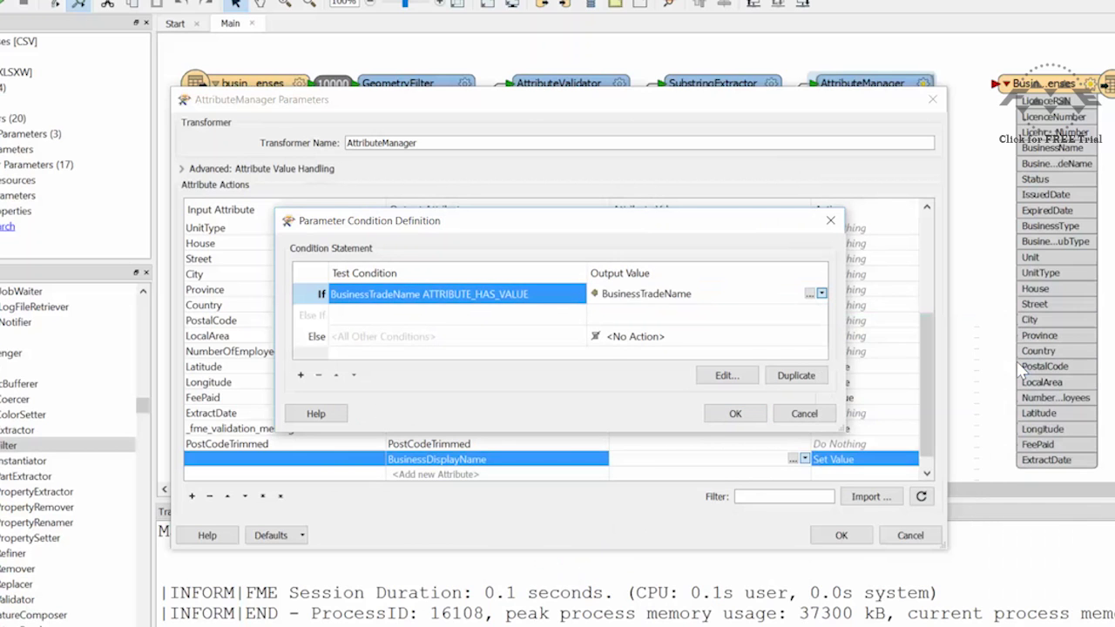
Set the Else value to BusinessName and confirm the AttributeManager settings.
left_click(756, 338)
left_click(822, 337)
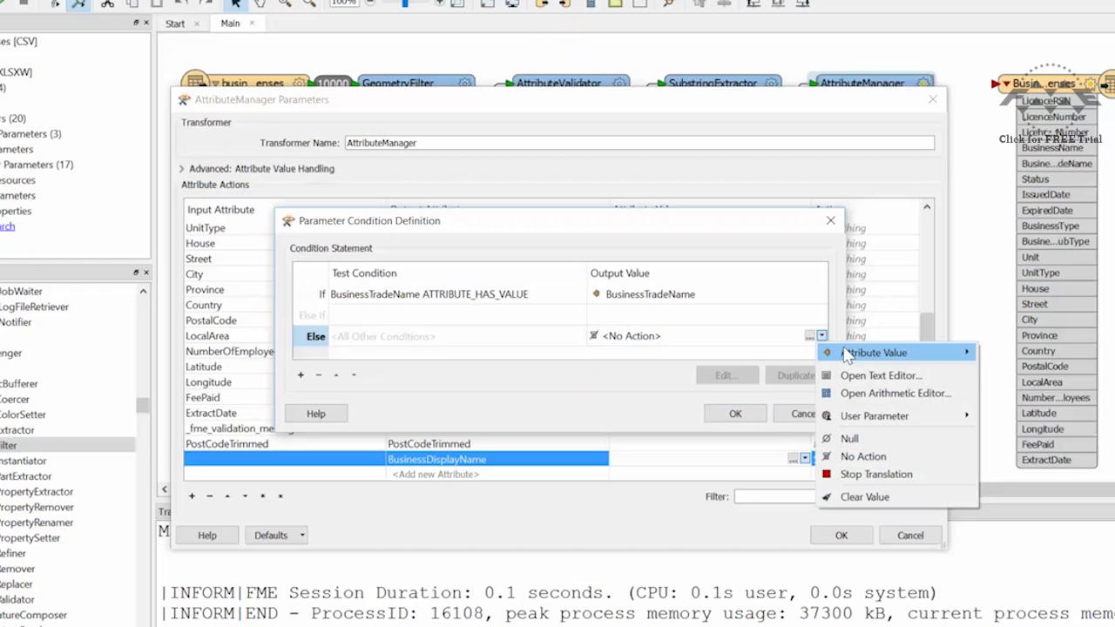
mouse_move(844, 352)
left_click(1048, 384)
left_click(742, 416)
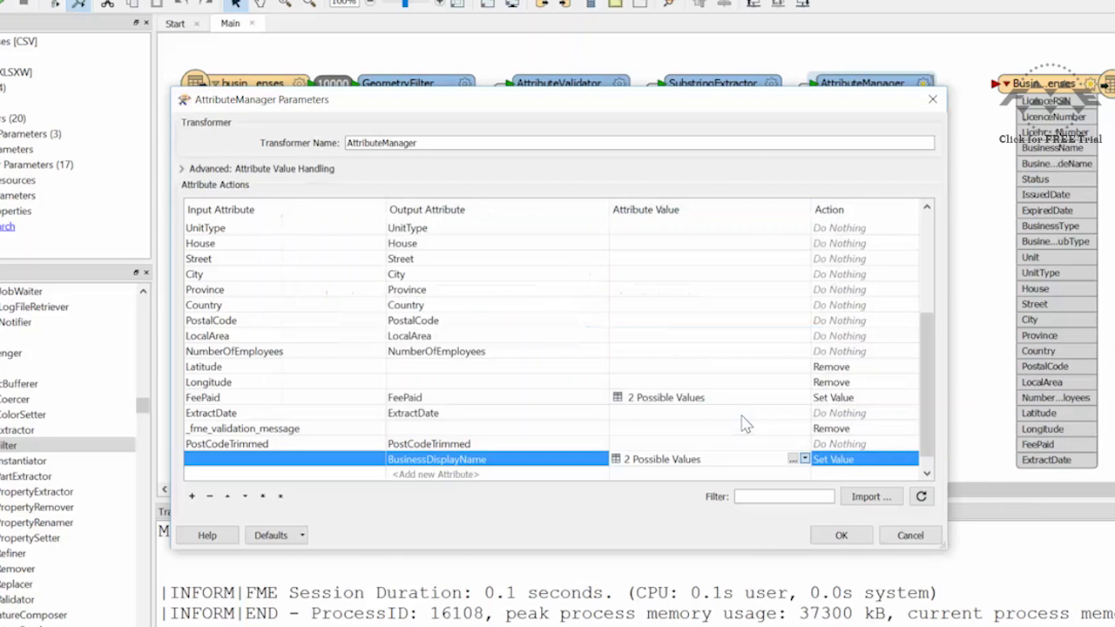
left_click(842, 537)
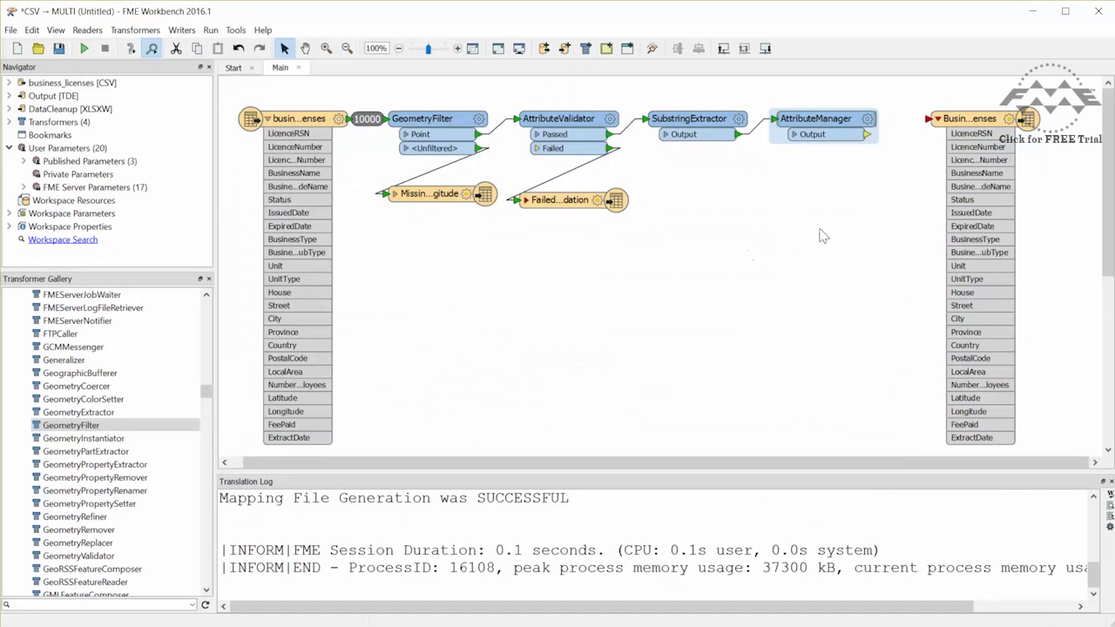
Connect the AttributeManager Output port to the BusinessLicenses TDE writer.
left_click_drag(867, 135, 928, 119)
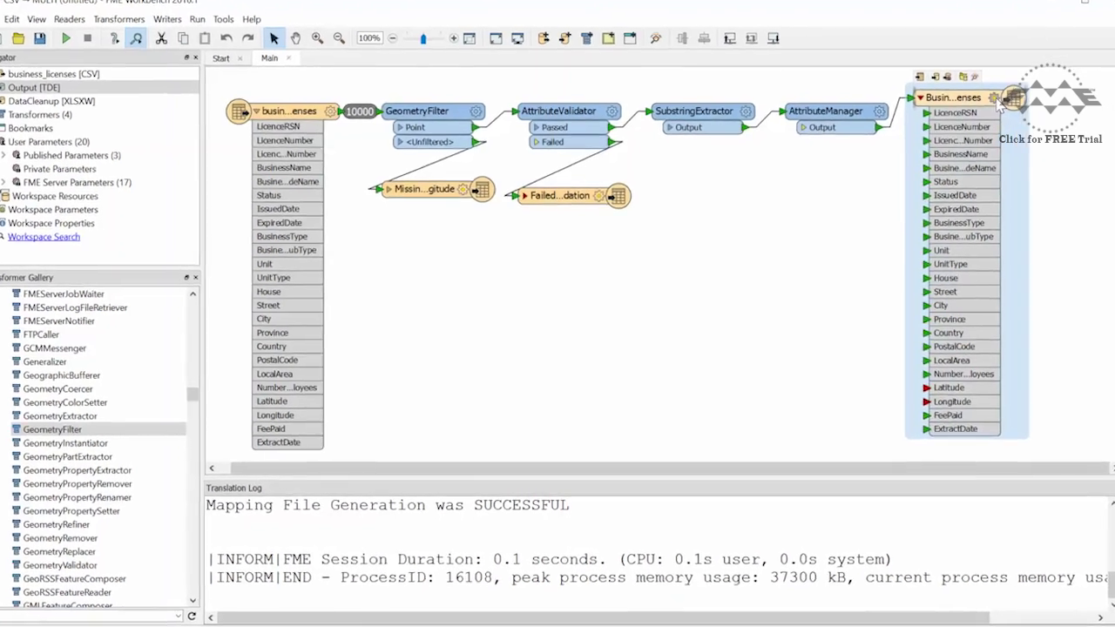
Set the BusinessLicenses writer's User Attributes to Automatic.
left_click(979, 104)
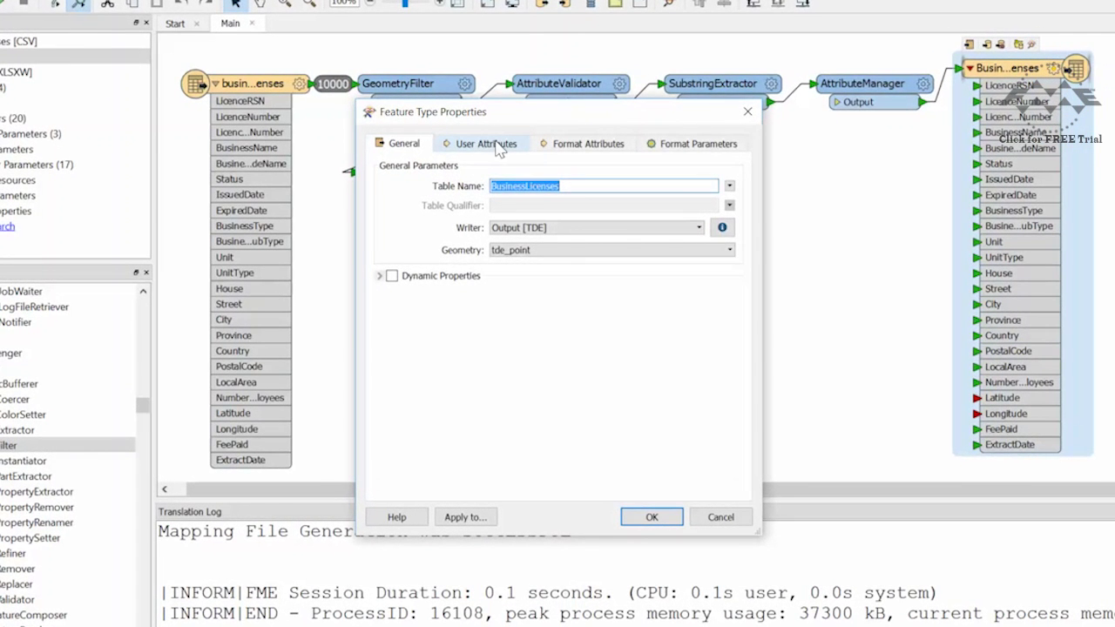
left_click(496, 145)
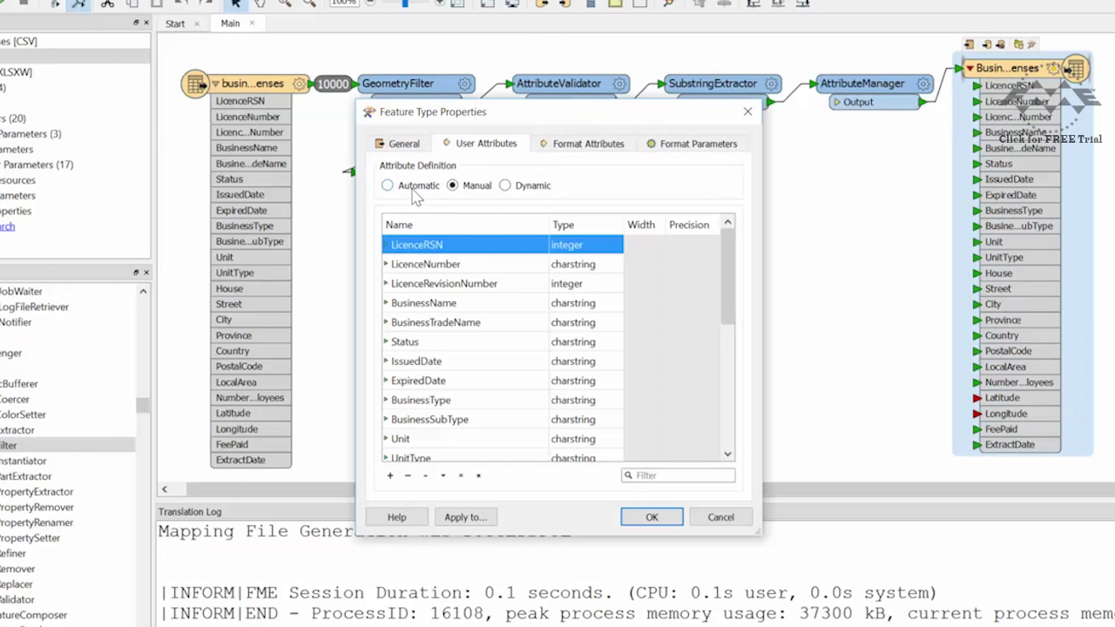
left_click(388, 185)
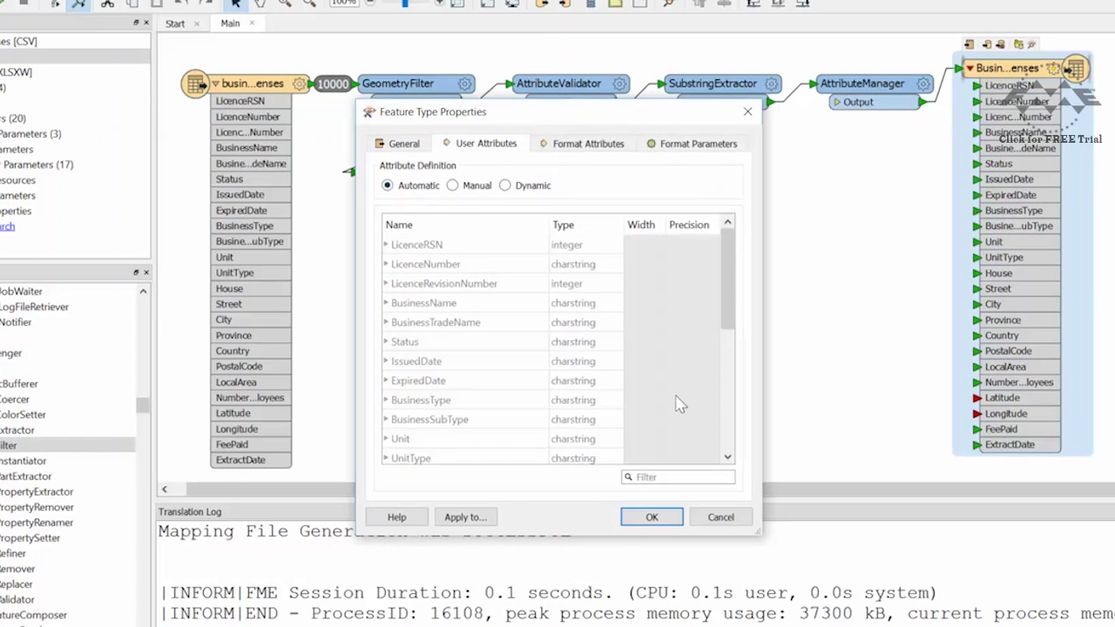
left_click(662, 518)
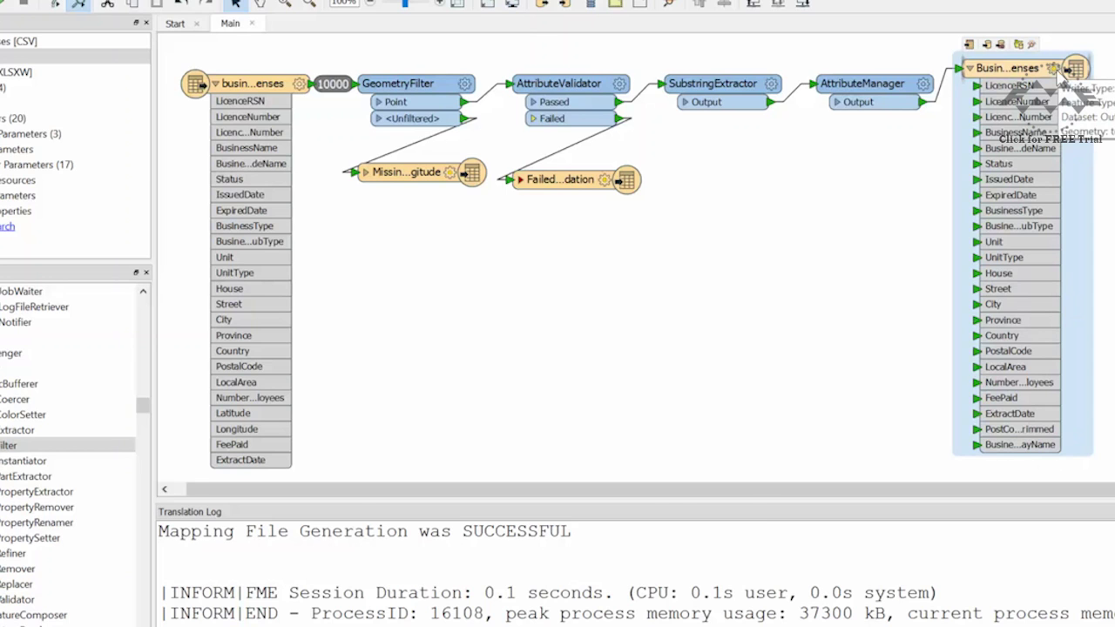
Set the writer's Table Handling format parameter to Drop and Create.
left_click(1055, 69)
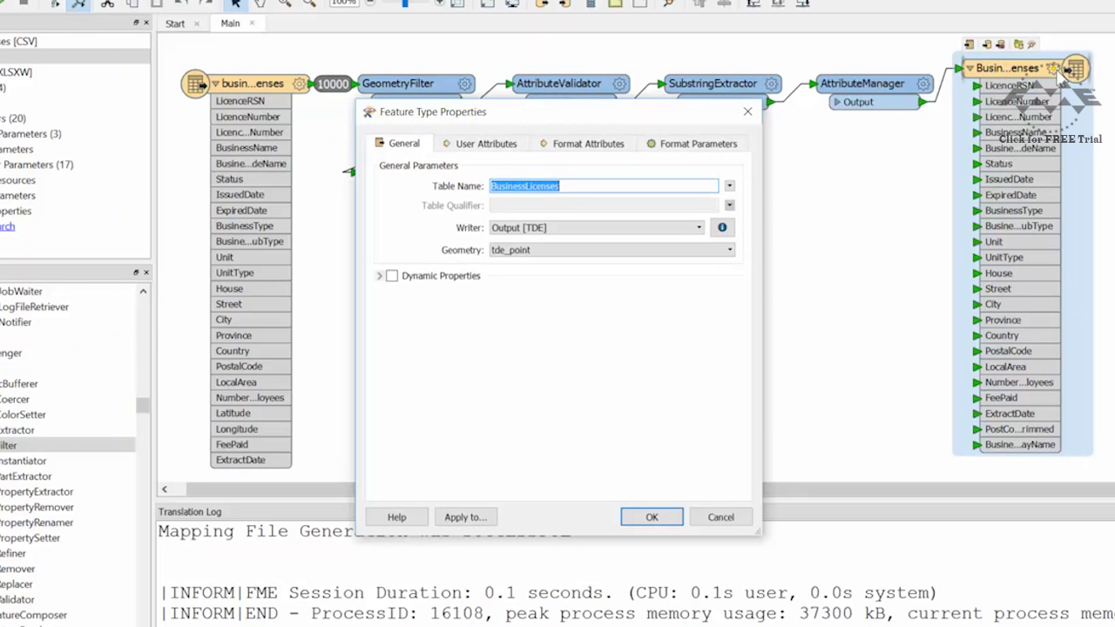
left_click(688, 145)
left_click(605, 209)
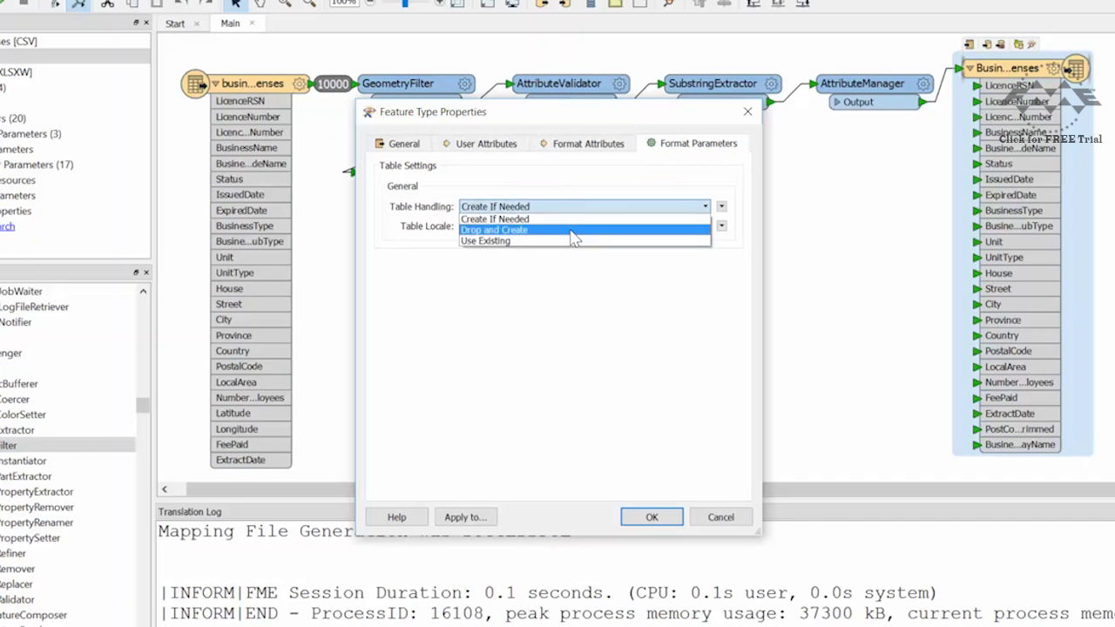
left_click(573, 230)
left_click(652, 516)
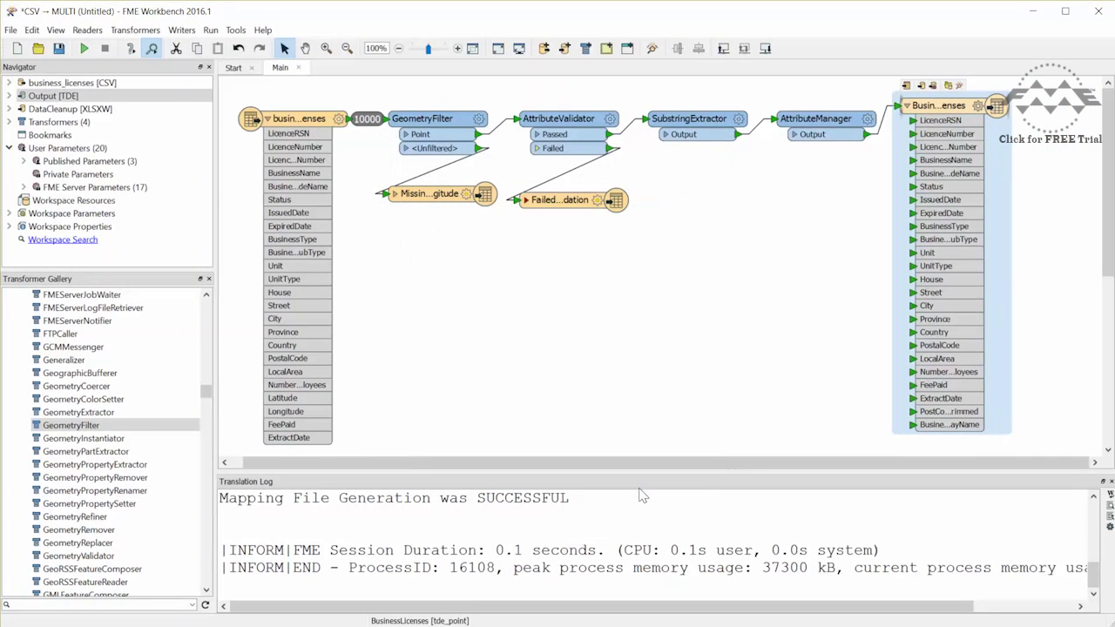
Run the workspace to write BusinessLicenses.tde and view the extract in Tableau.
left_click(87, 50)
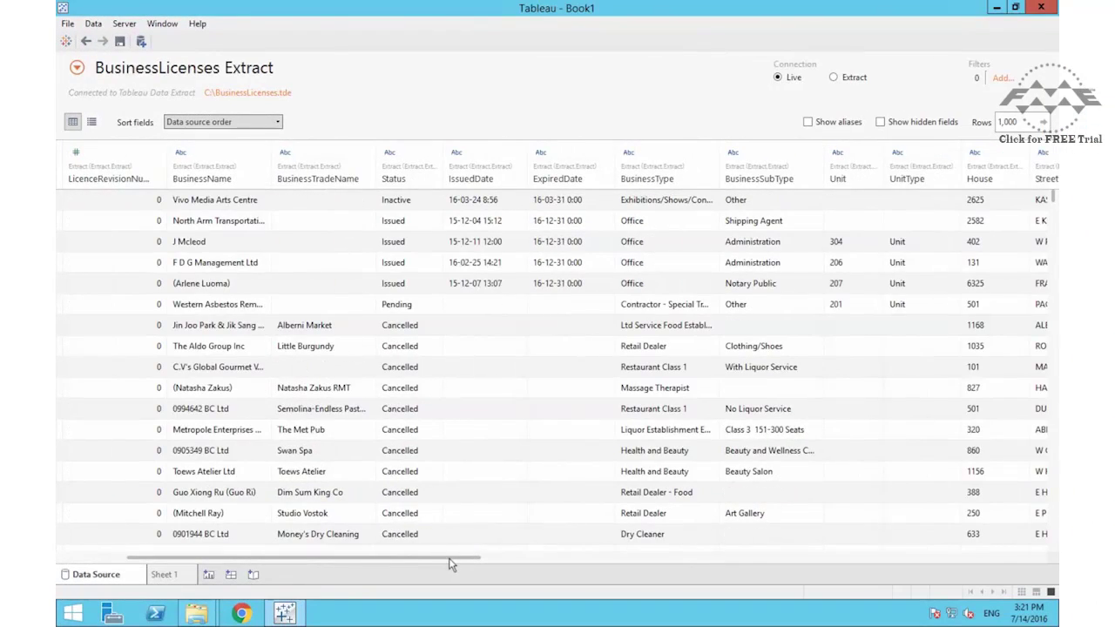
left_click_drag(451, 564, 800, 594)
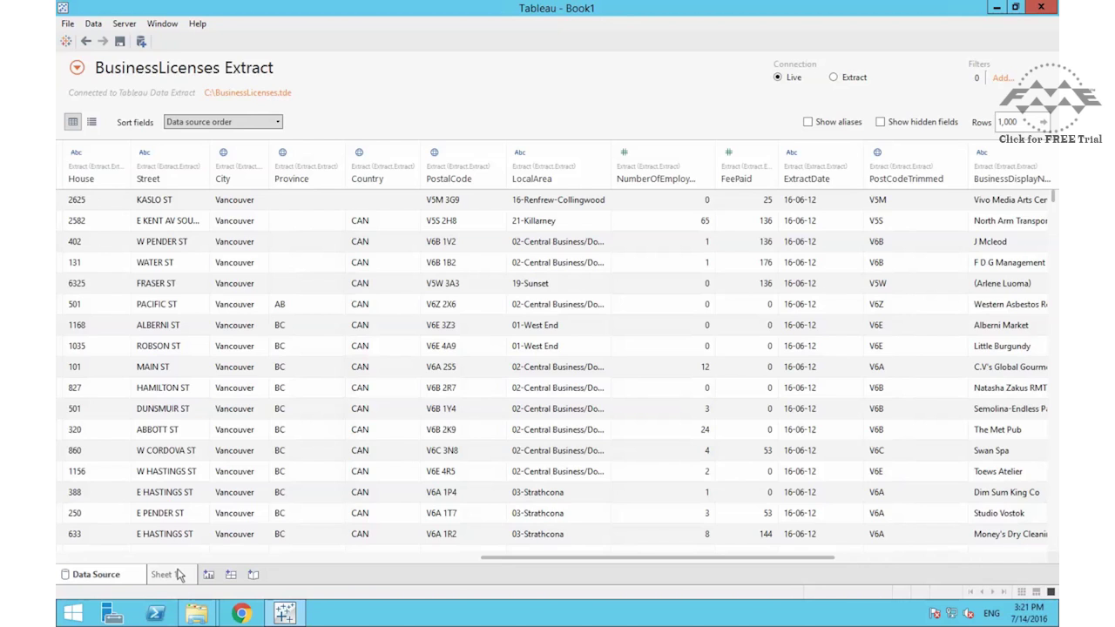
Switch to the Sheet 1 worksheet.
left_click(162, 575)
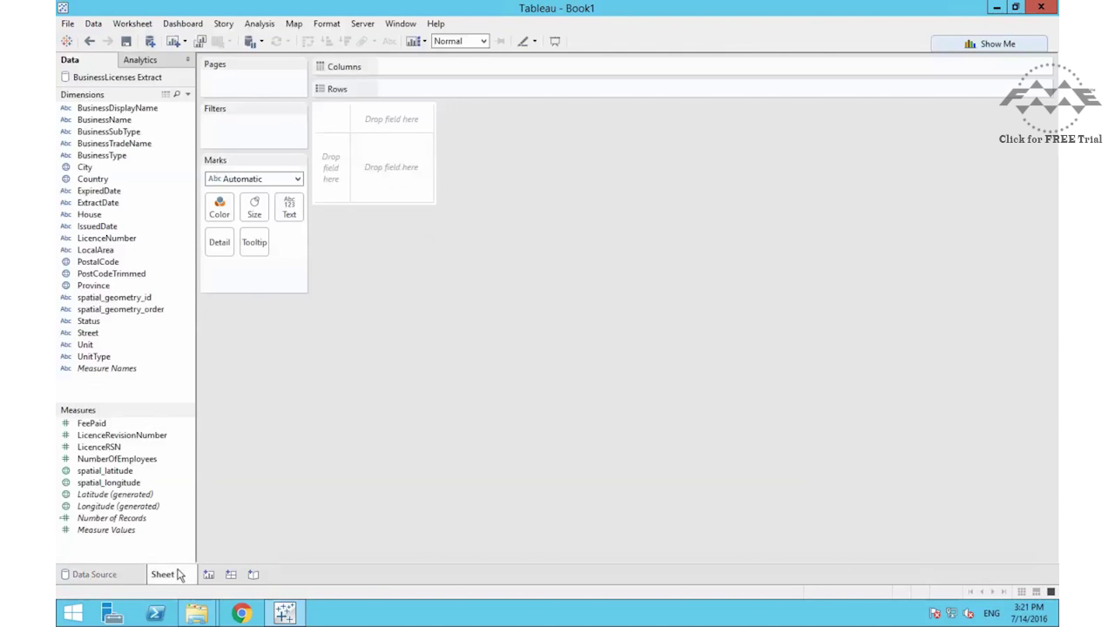
Map spatial_latitude and spatial_longitude as one point per spatial_geometry_id, coloured by Status.
double_click(104, 471)
double_click(139, 477)
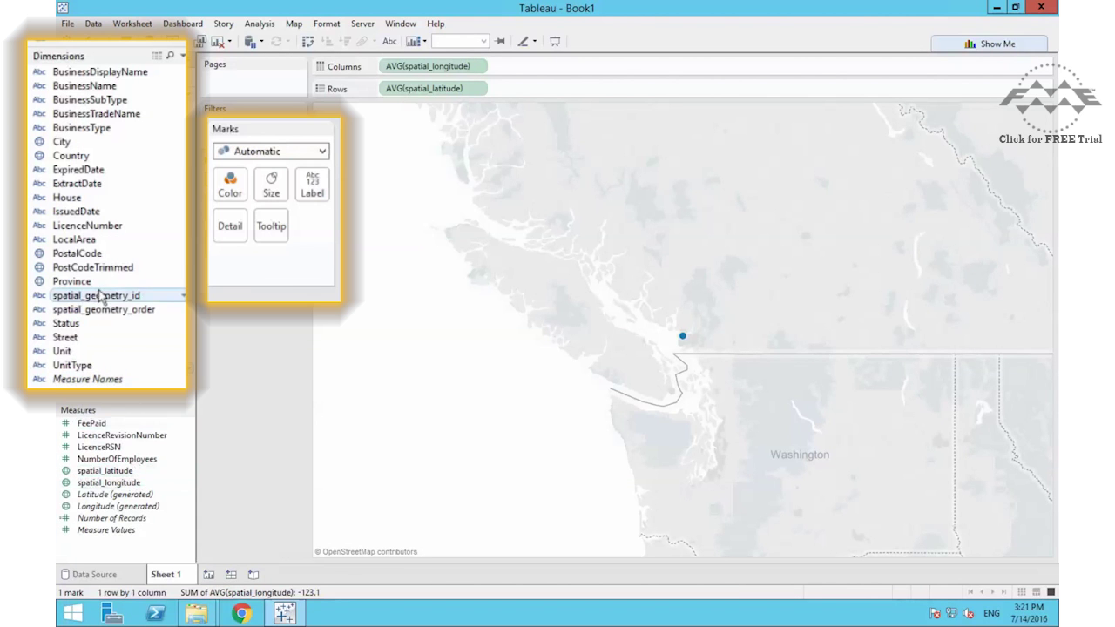
left_click_drag(109, 296, 251, 279)
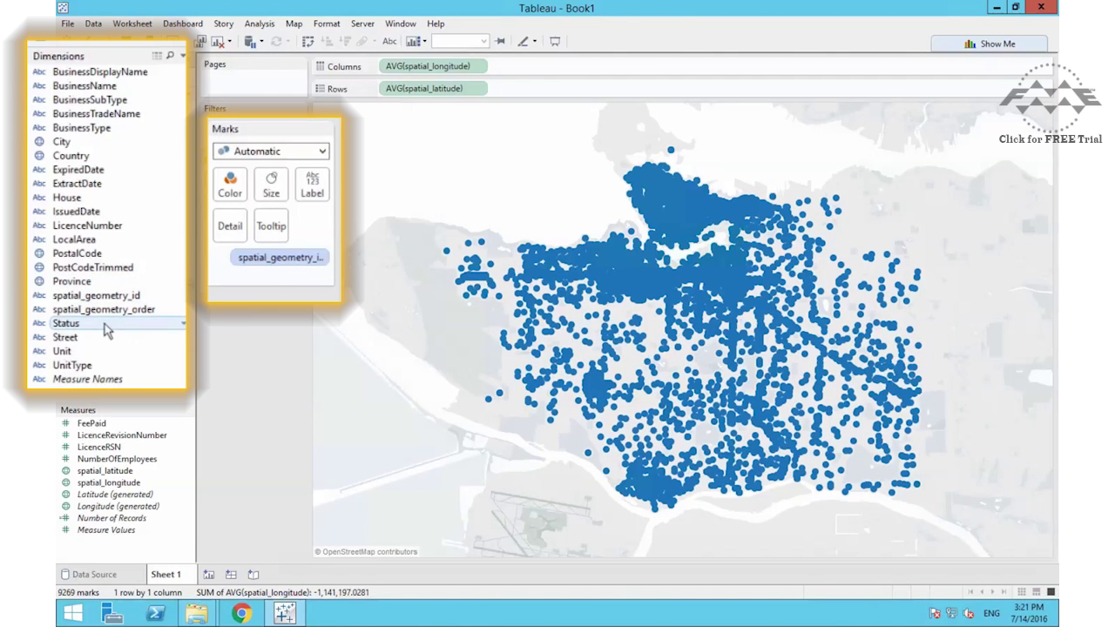
left_click_drag(108, 326, 231, 190)
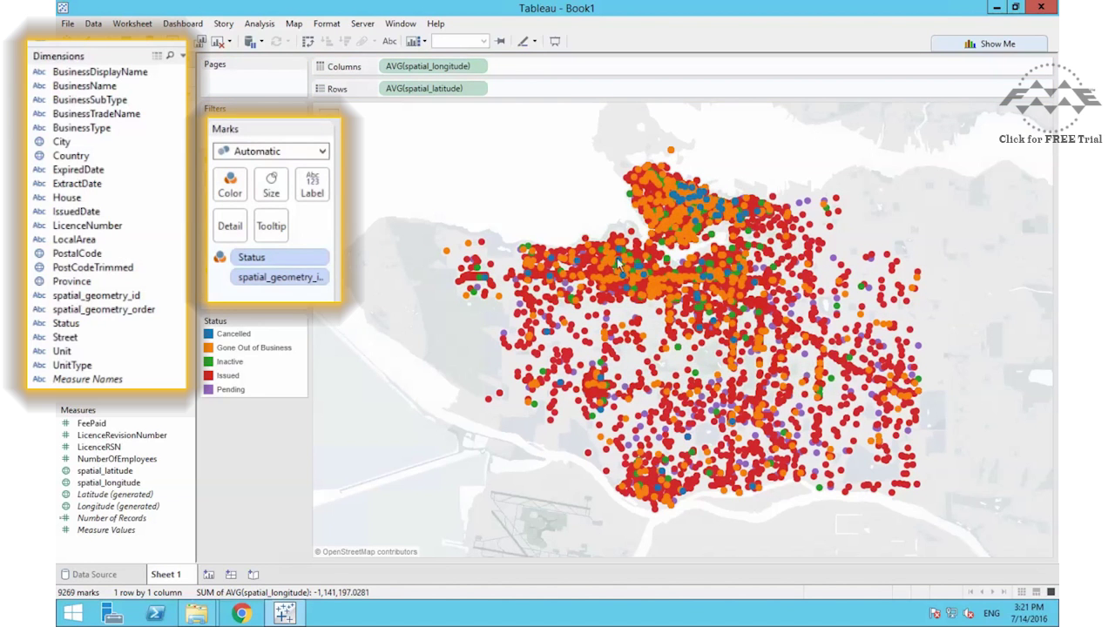
mouse_move(622, 294)
left_click(209, 576)
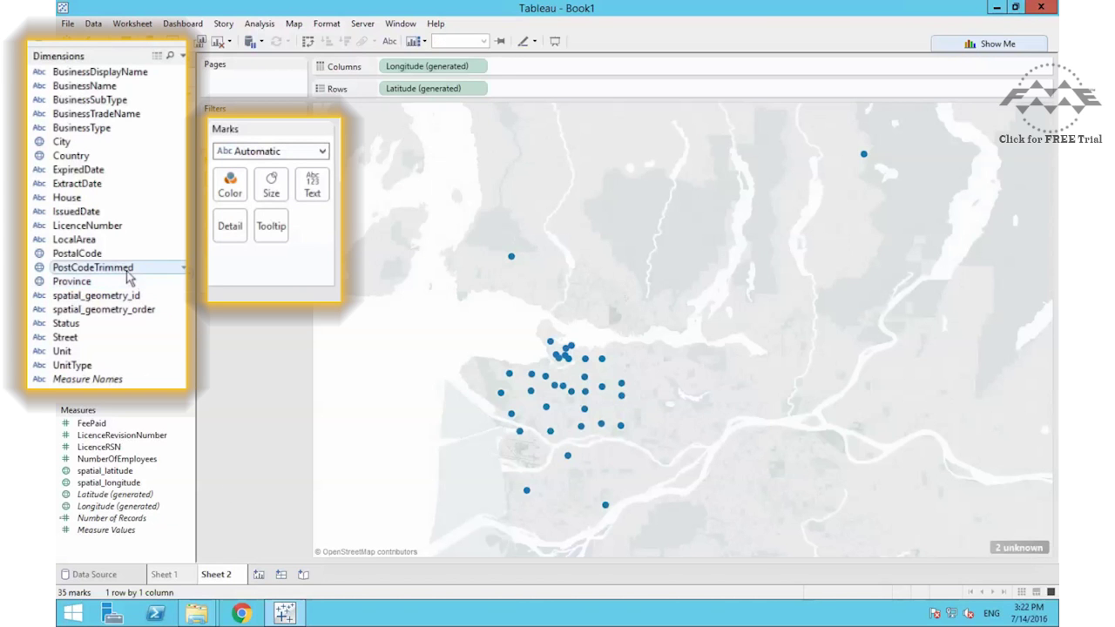
Map PostCodeTrimmed areas on Sheet 2, shaded by Count (Distinct) of LicenceRSN.
double_click(128, 270)
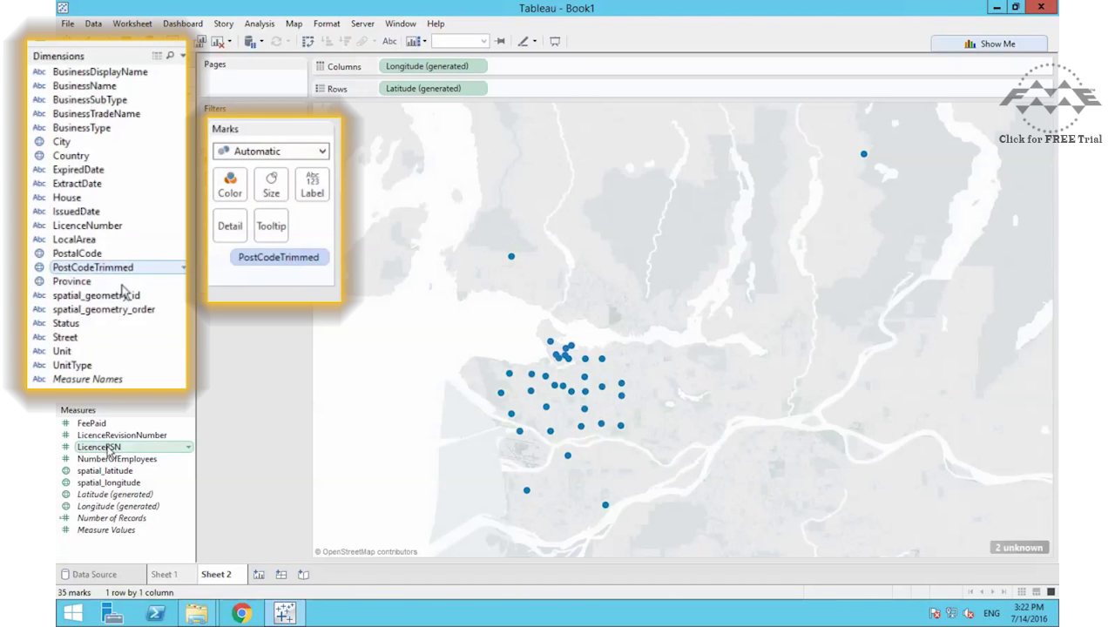
left_click_drag(90, 446, 228, 189)
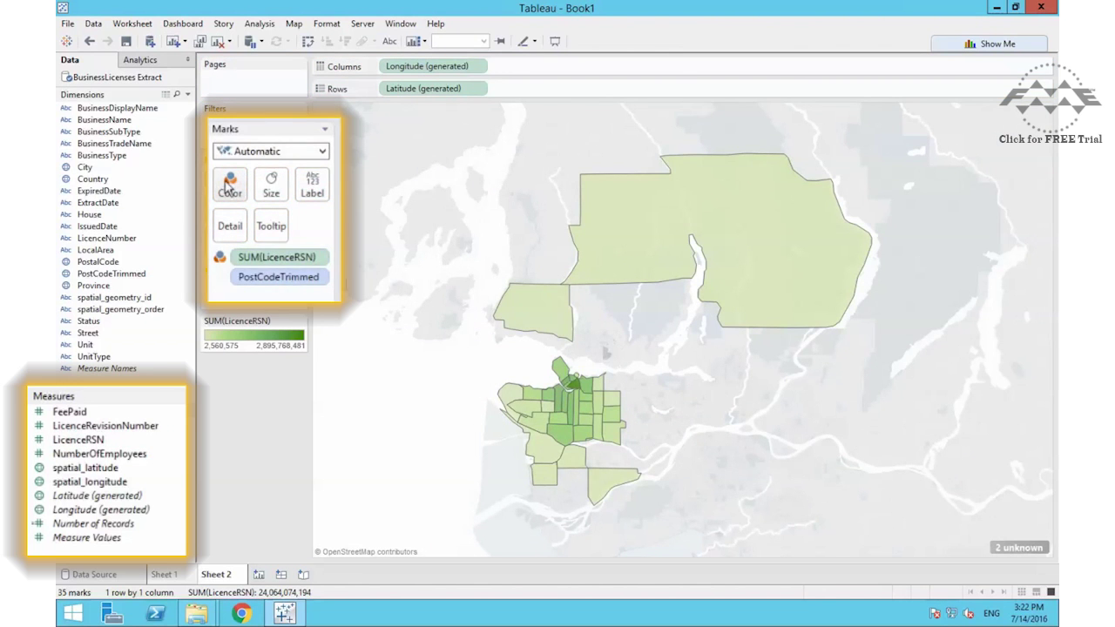
left_click(293, 268)
mouse_move(342, 400)
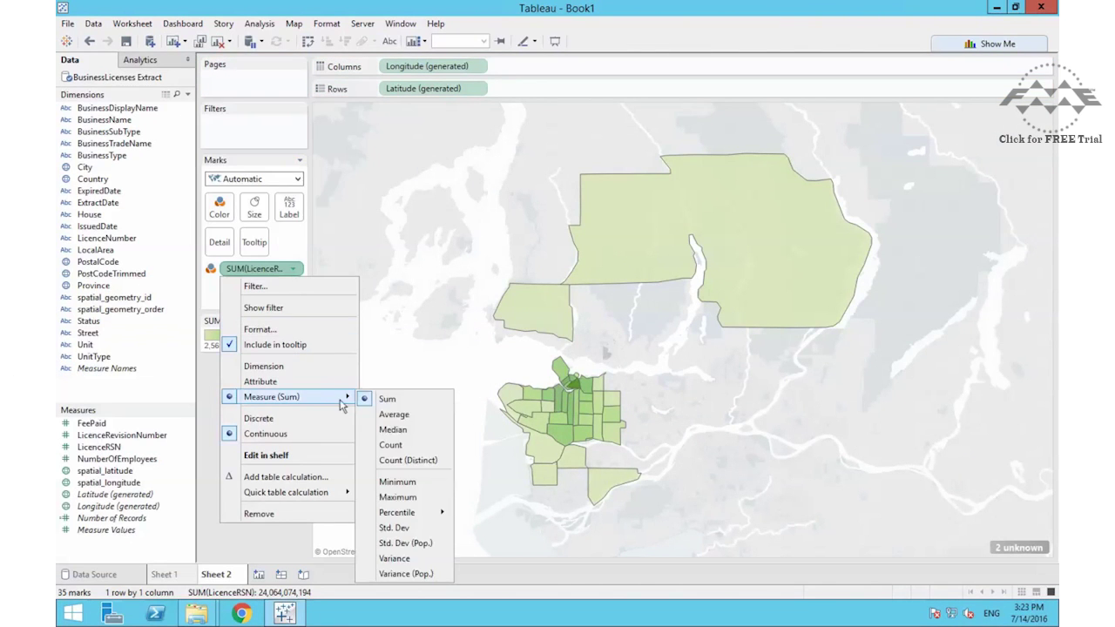
left_click(408, 461)
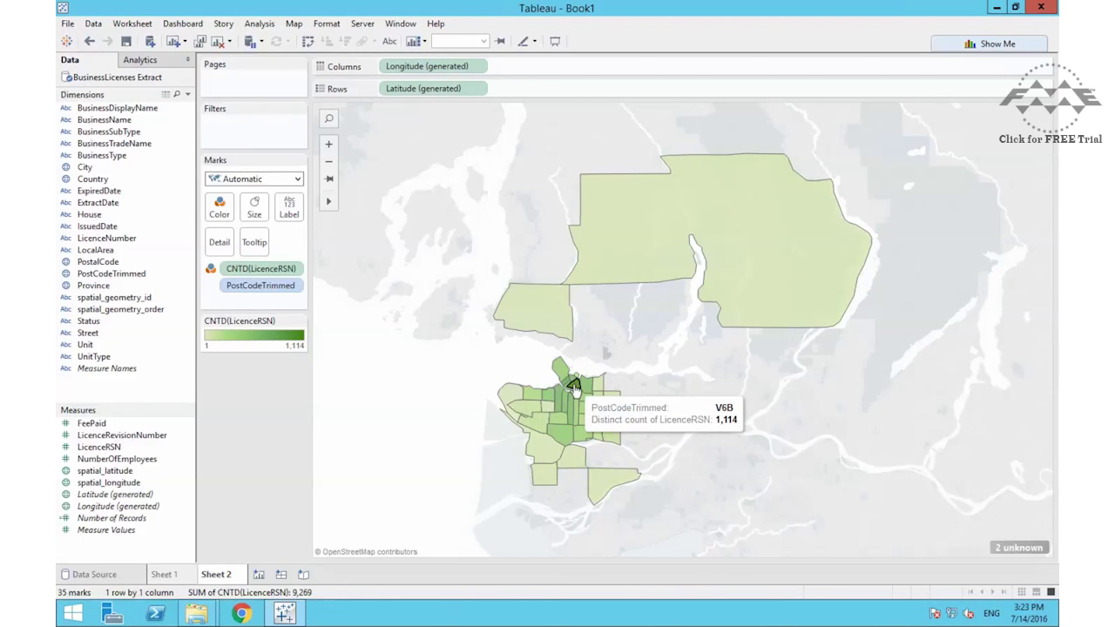
mouse_move(598, 386)
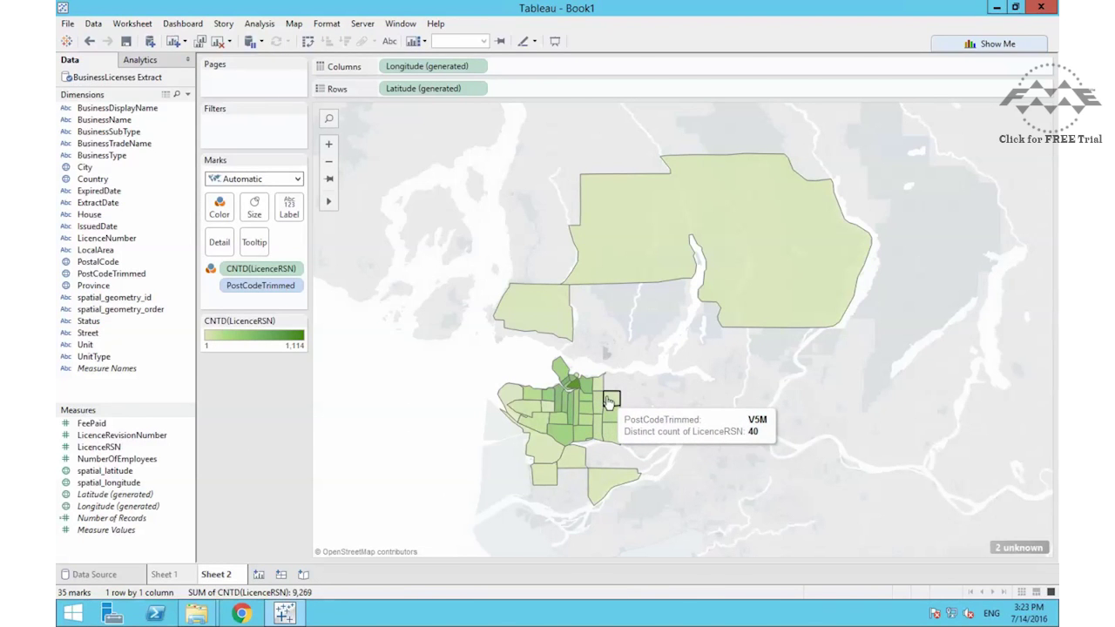